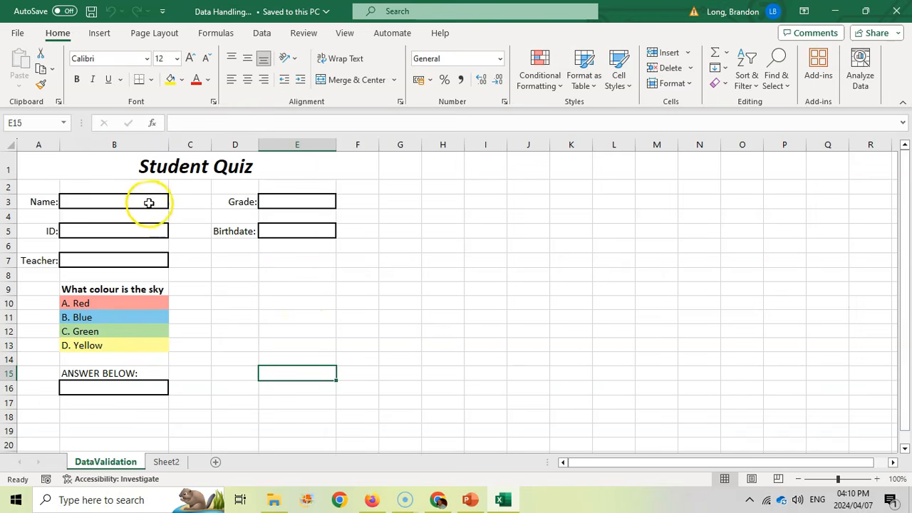
Enter 15 as a test grade in cell E3, and clear the cell again.
click(300, 202)
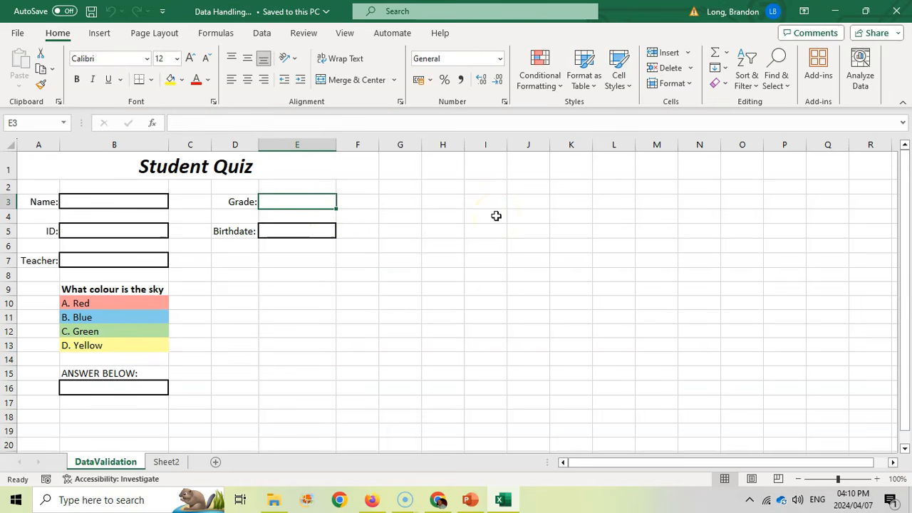
text(15)
key(Return)
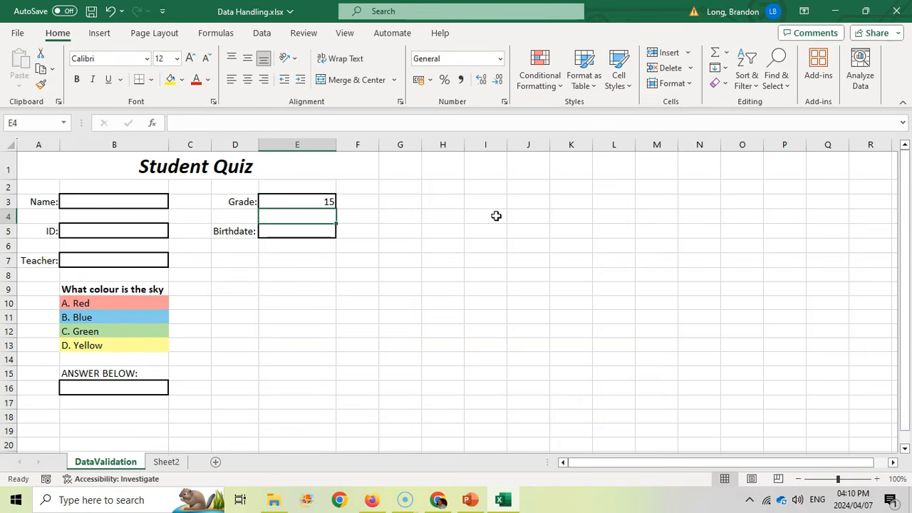
click(311, 200)
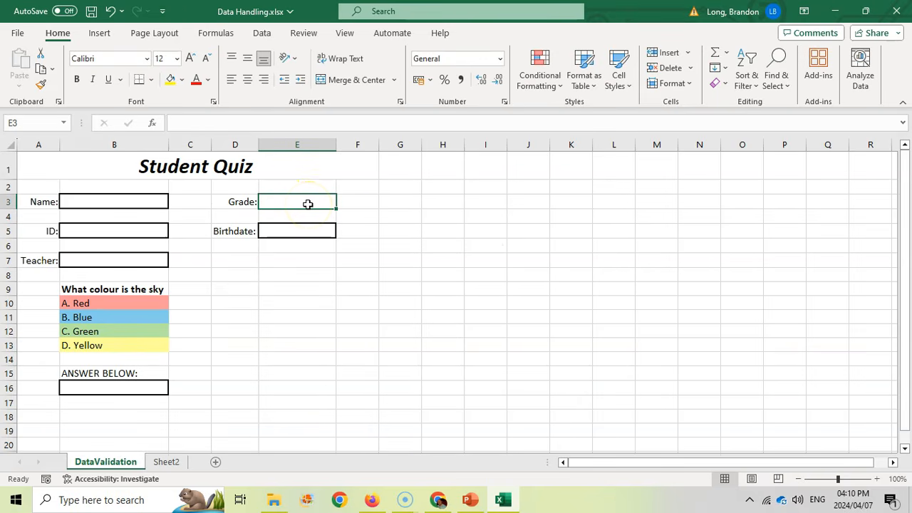
Set up data validation for the Grade cell E3 that allows only whole numbers between 8 and 12.
click(262, 34)
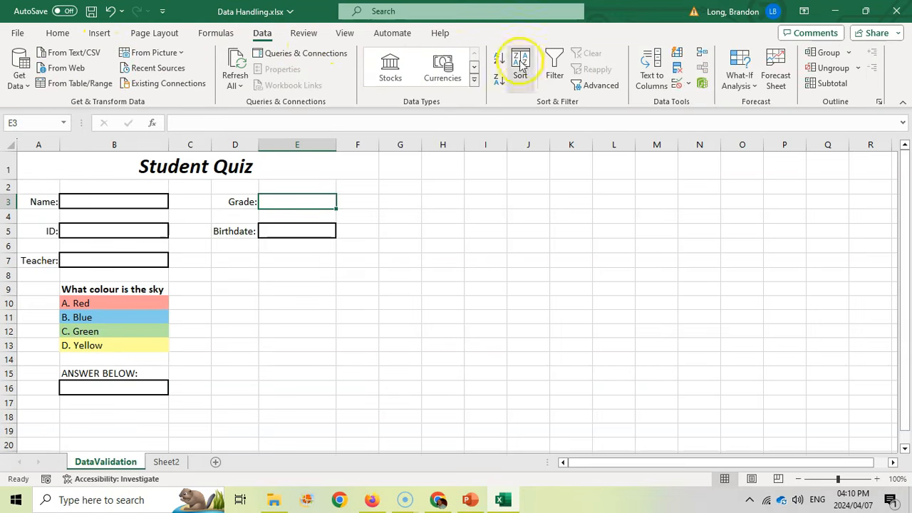
click(688, 86)
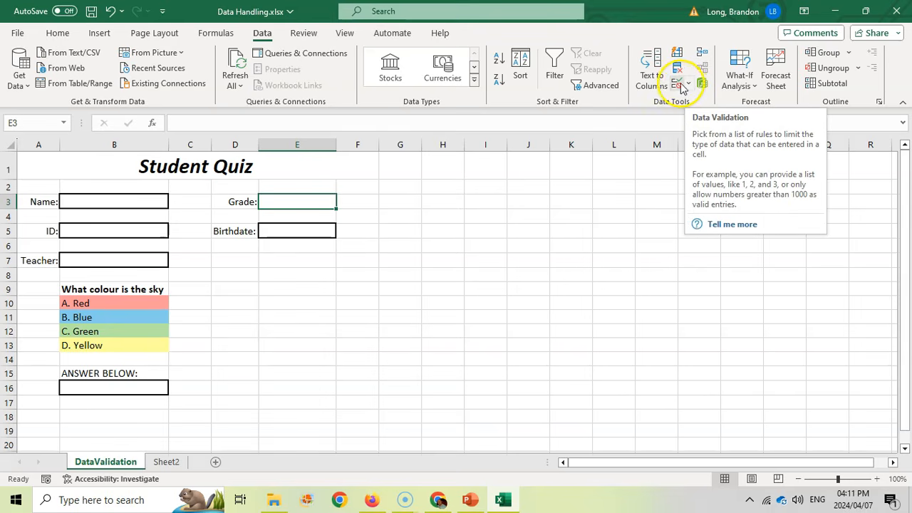
click(689, 86)
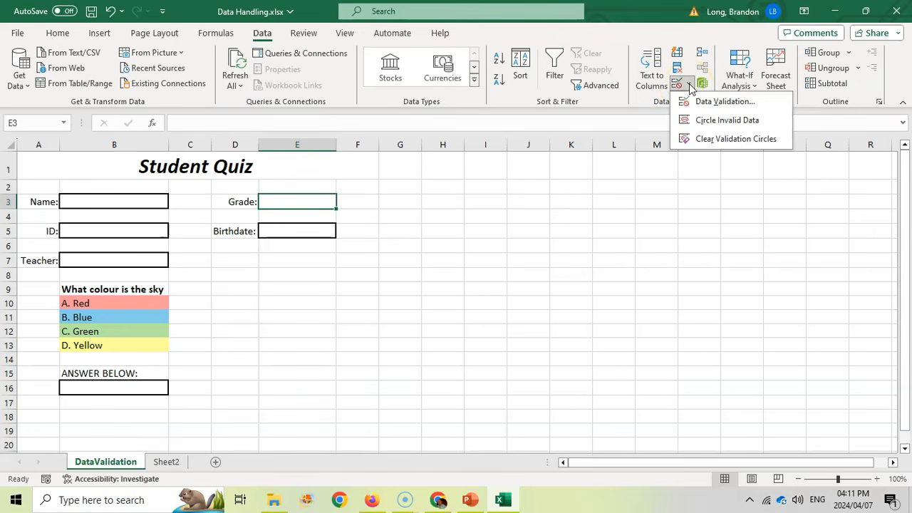
click(717, 106)
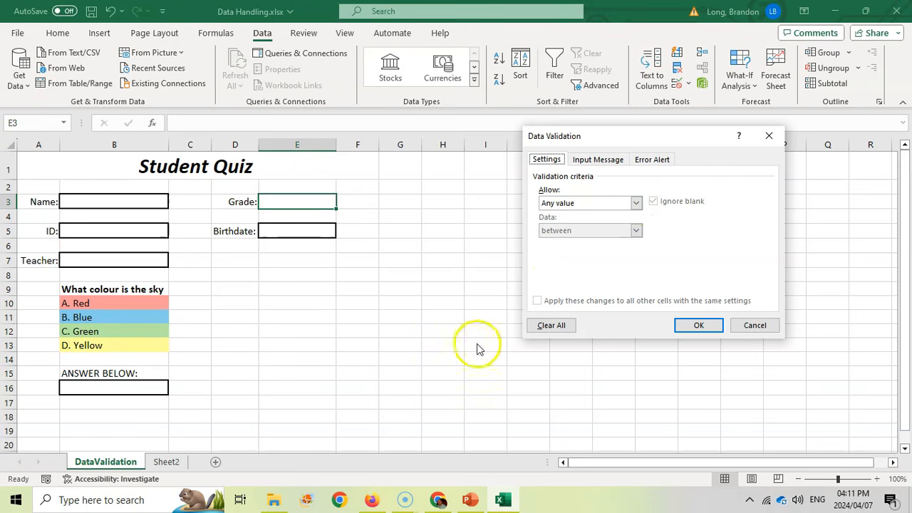
click(635, 203)
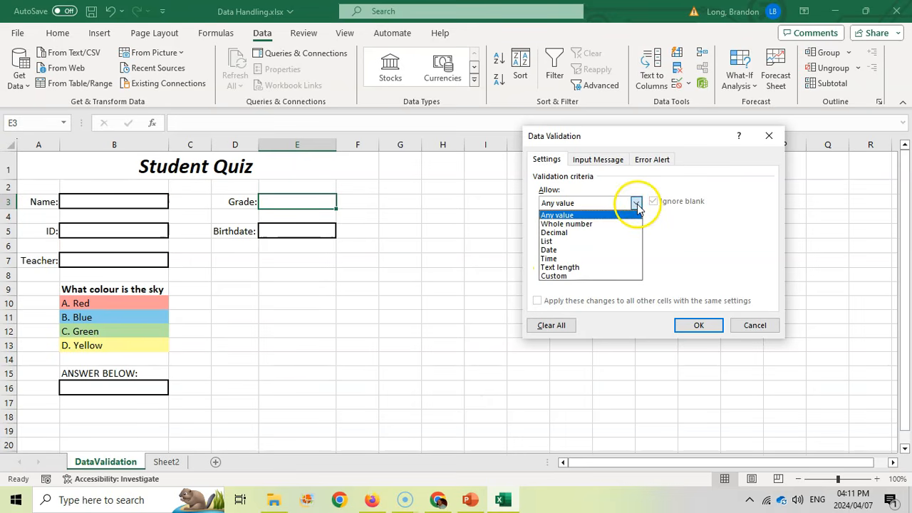
click(577, 225)
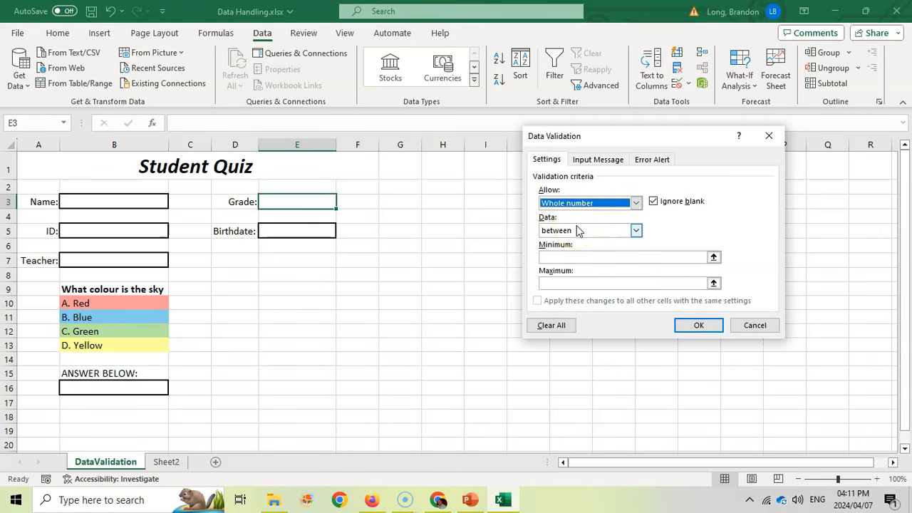
click(561, 257)
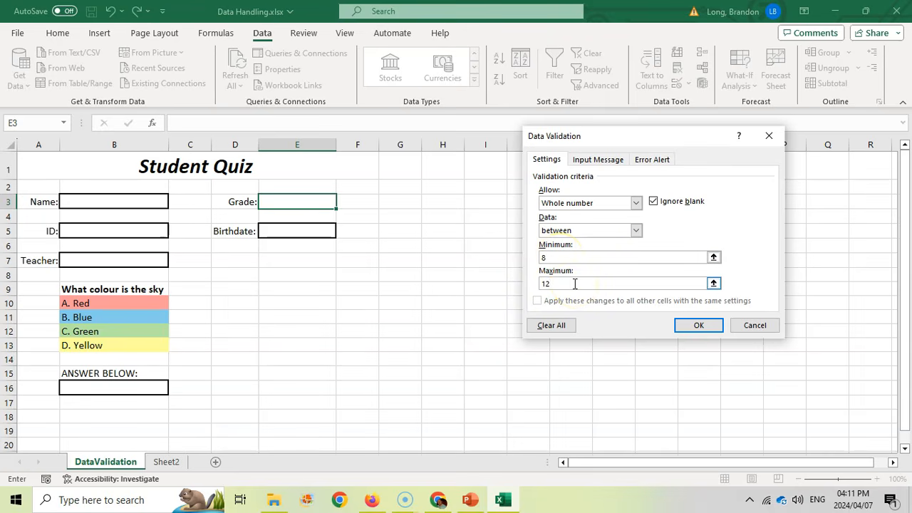
Give the Grade cell an input message titled "Grade" reading "Please enter a grade between 8 and 12:".
click(593, 160)
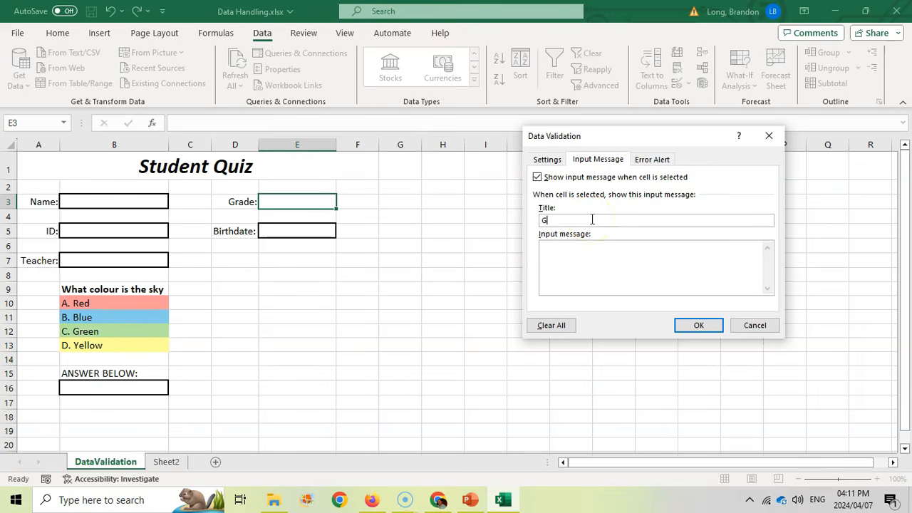
click(600, 251)
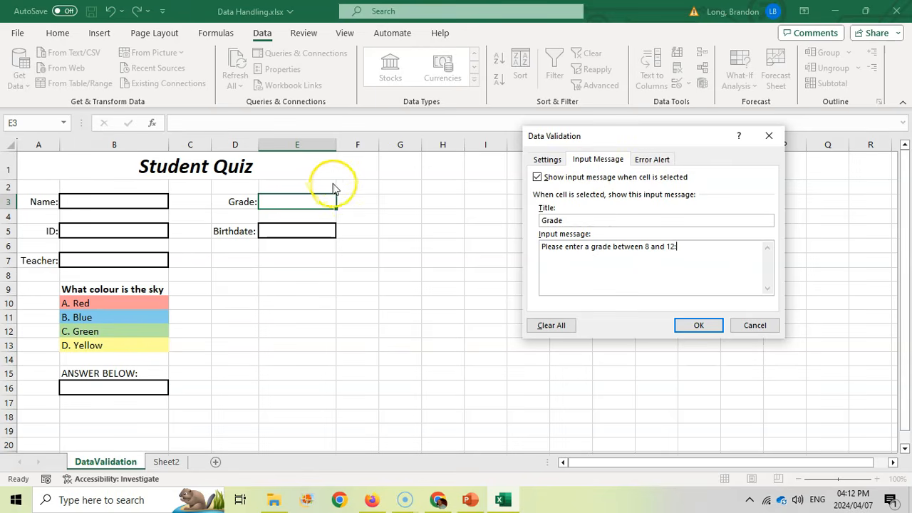
Configure a Warning-style error alert titled "Incorrect" with the message "Invalid Grade: Must be between 8 and 12.".
click(659, 162)
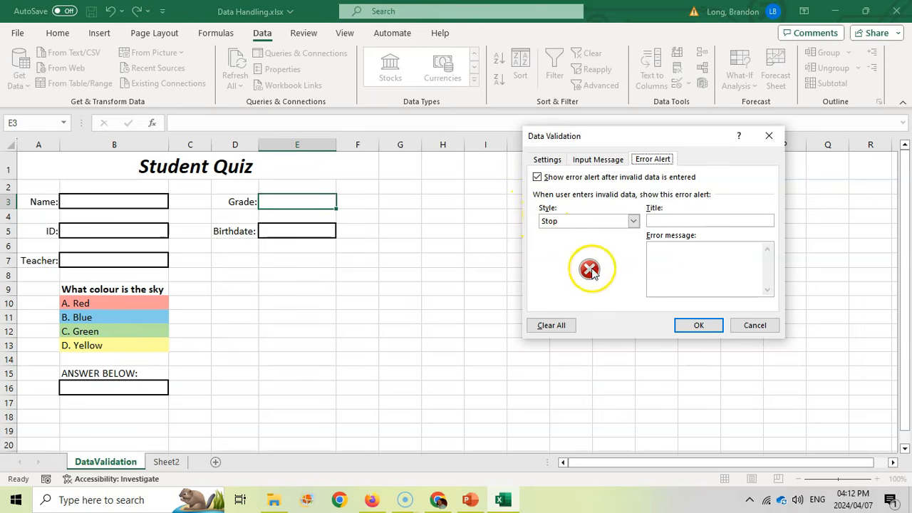
click(633, 221)
click(605, 241)
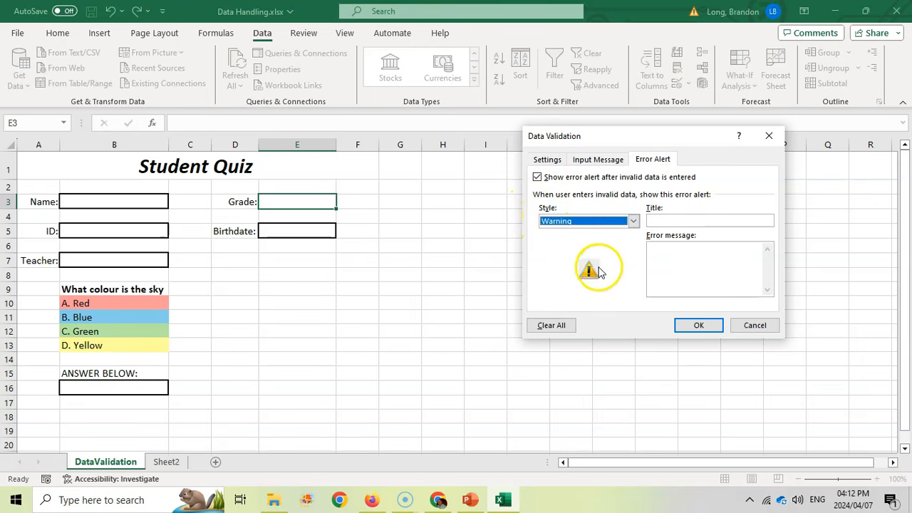
click(632, 221)
click(602, 251)
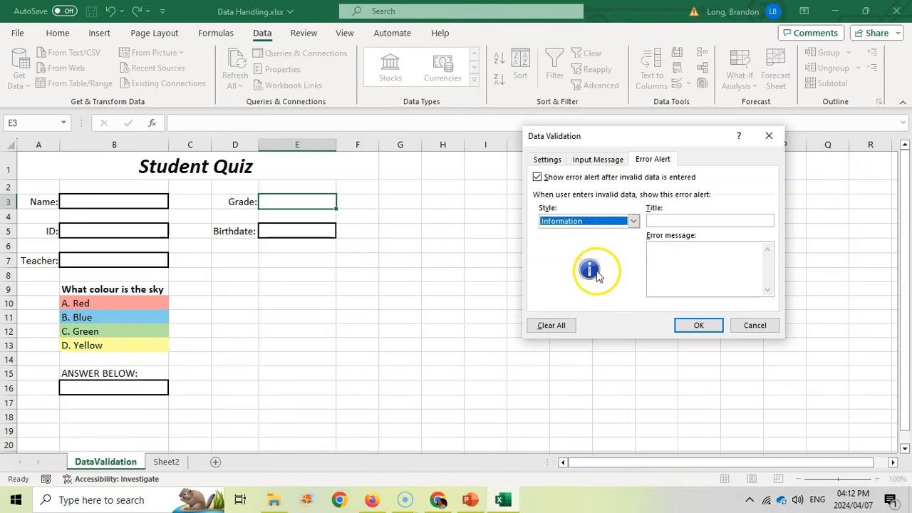
click(633, 221)
click(595, 241)
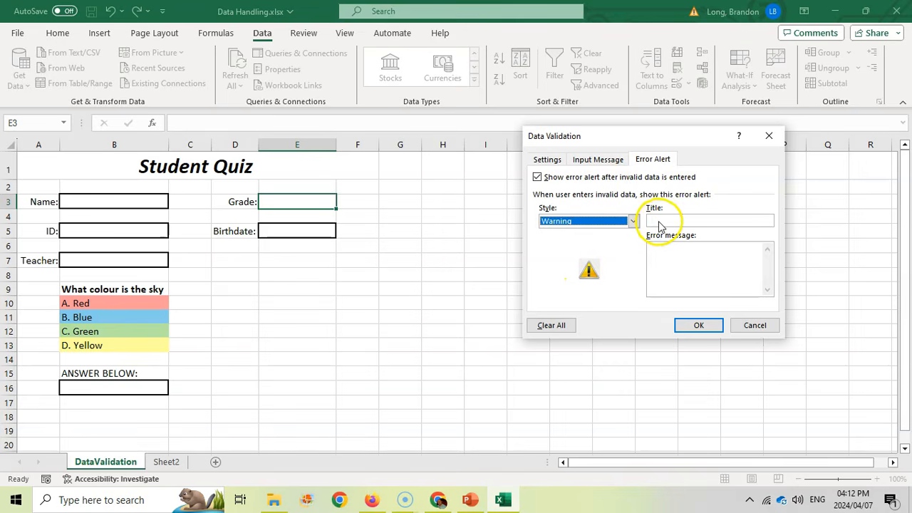
click(660, 222)
text(Incorrect)
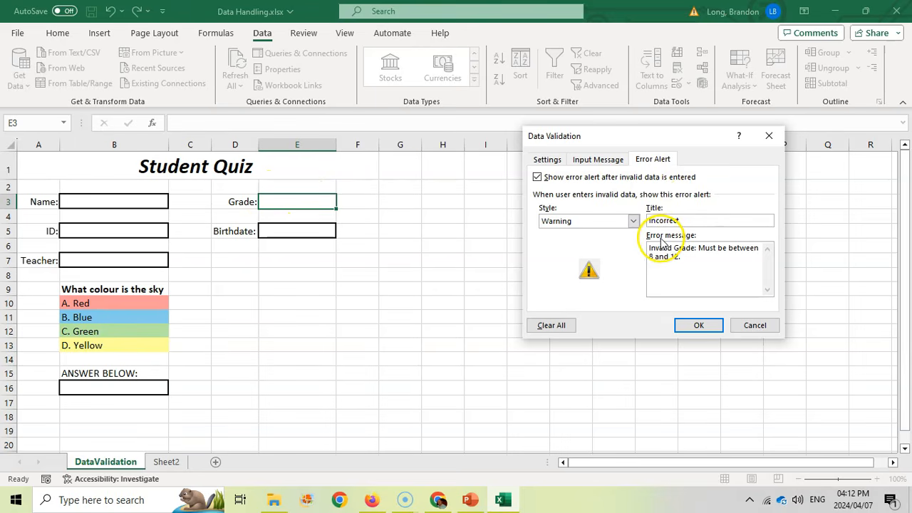
Review the Grade rule's input message, criteria and error alert, and apply the validation to the cell.
click(592, 161)
click(662, 163)
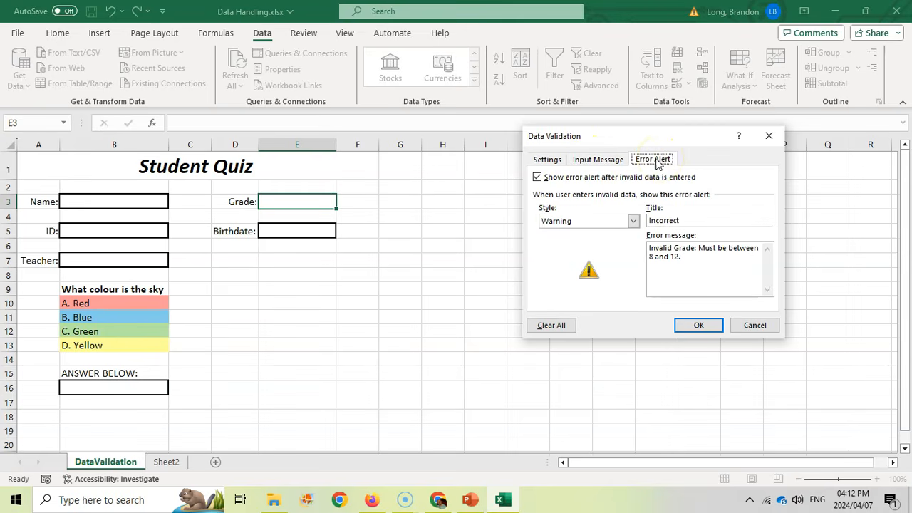
click(541, 161)
click(614, 161)
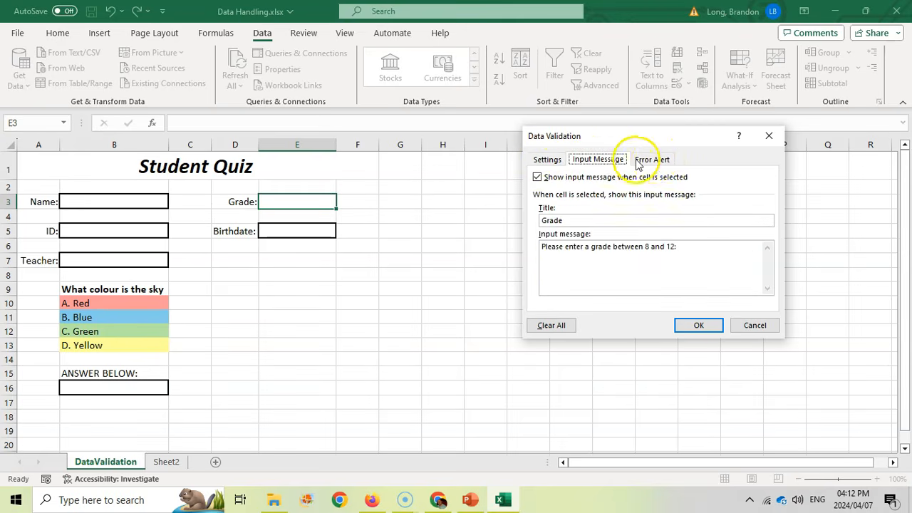
click(654, 162)
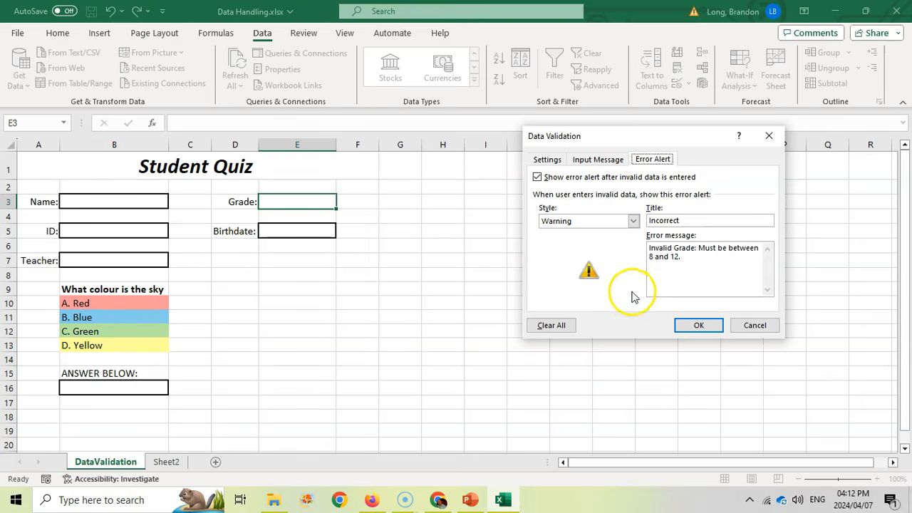
click(697, 328)
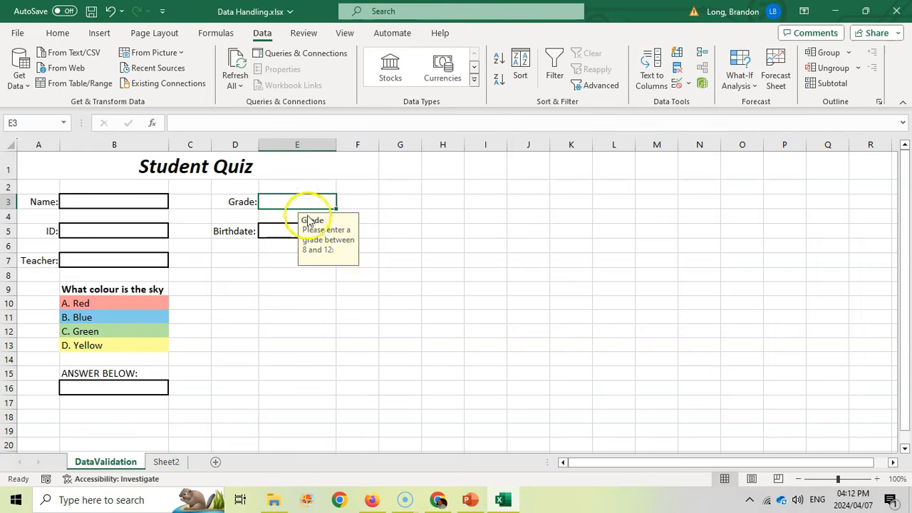
Check the input message of the Grade cell by selecting other cells and returning to it.
click(446, 268)
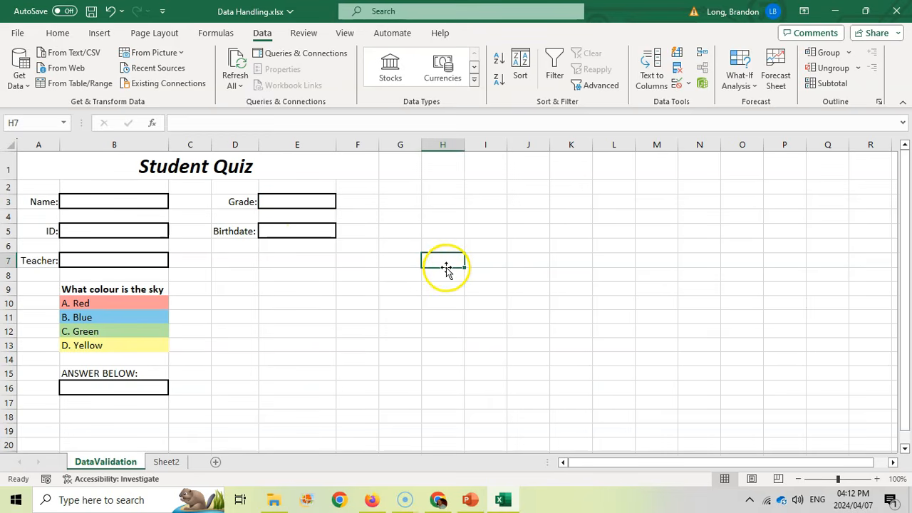
click(311, 201)
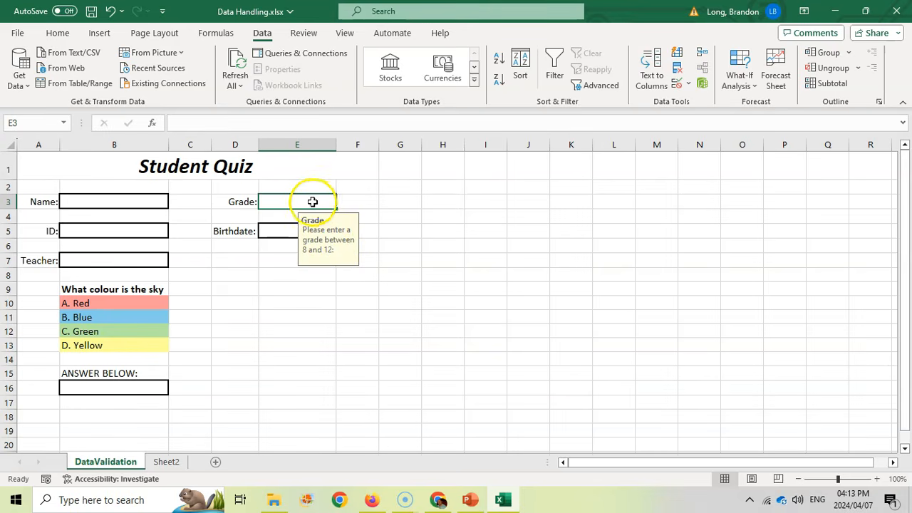
click(239, 201)
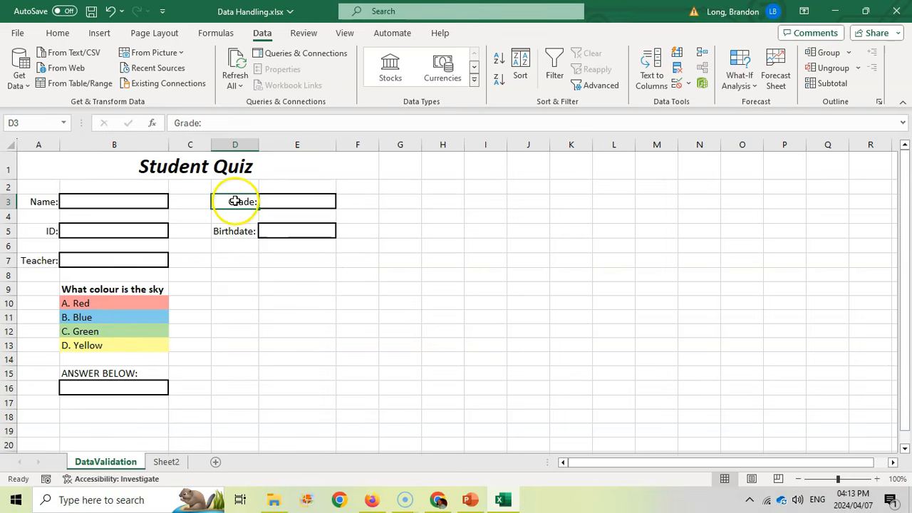
Test the Grade validation by entering 15 in cell E3, decline to keep it, and enter 8 instead.
click(312, 202)
text(15)
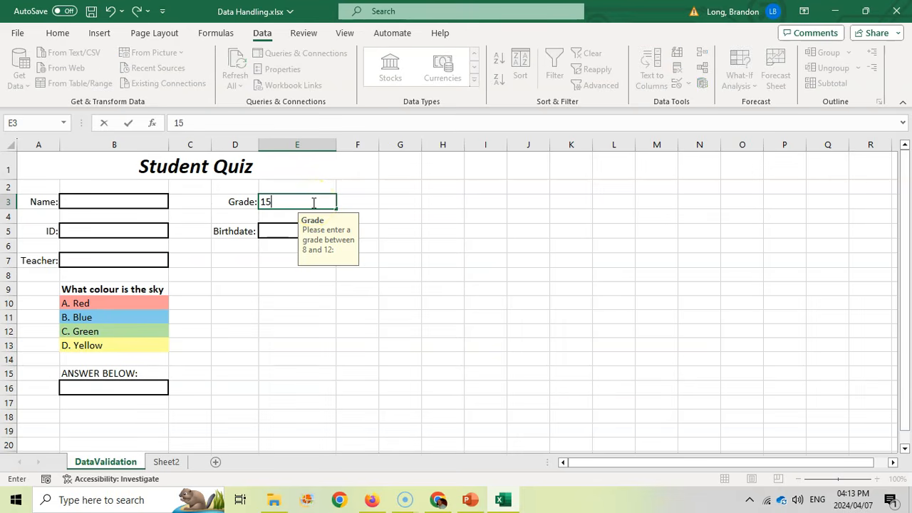
key(Return)
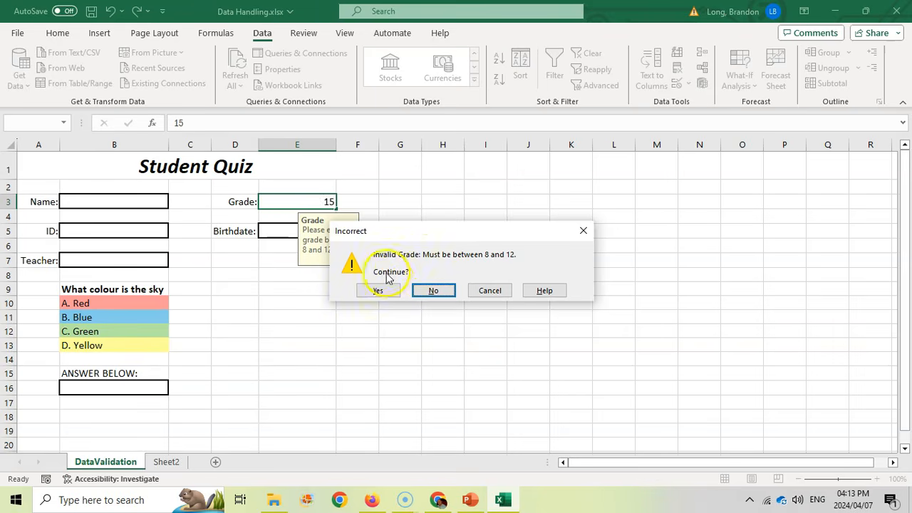
click(433, 289)
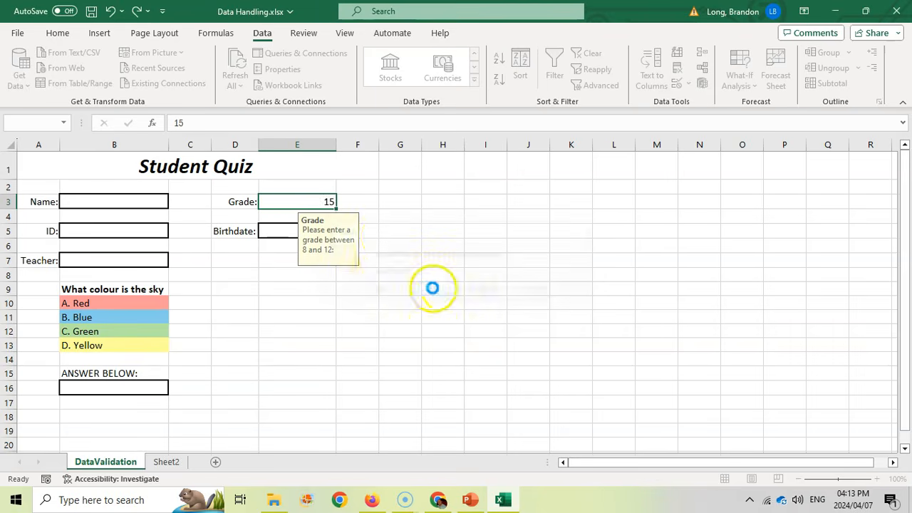
key(Return)
click(321, 203)
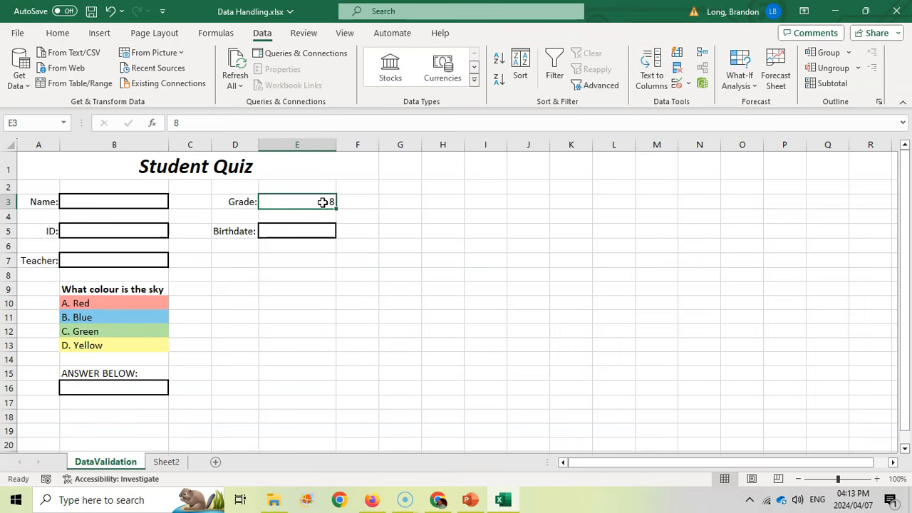
click(391, 217)
click(401, 198)
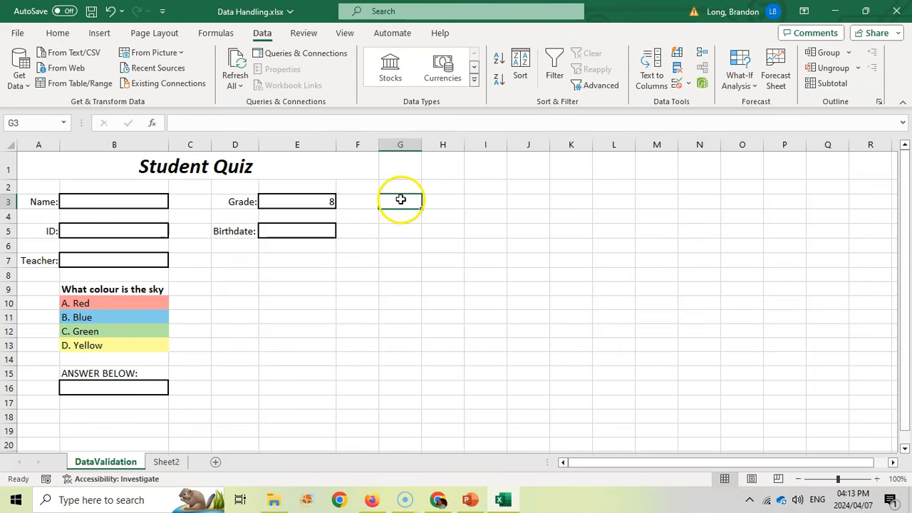
click(677, 83)
click(635, 203)
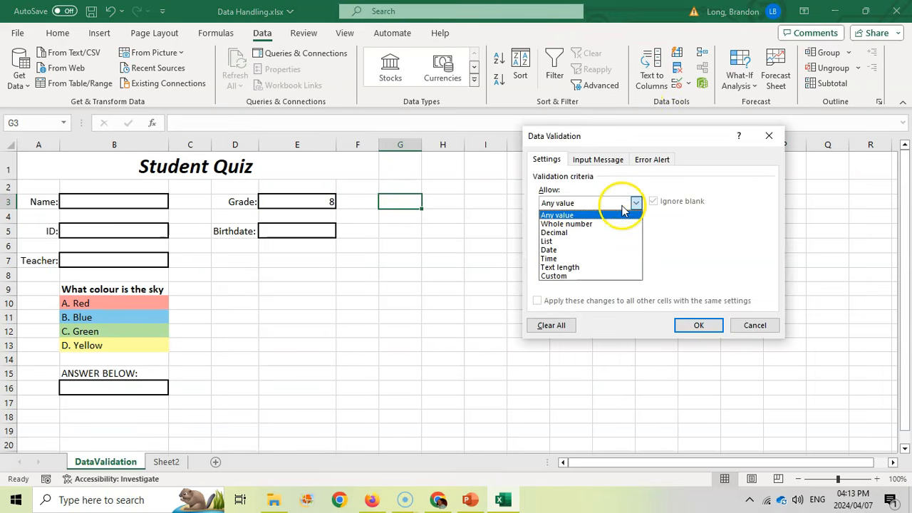
click(583, 233)
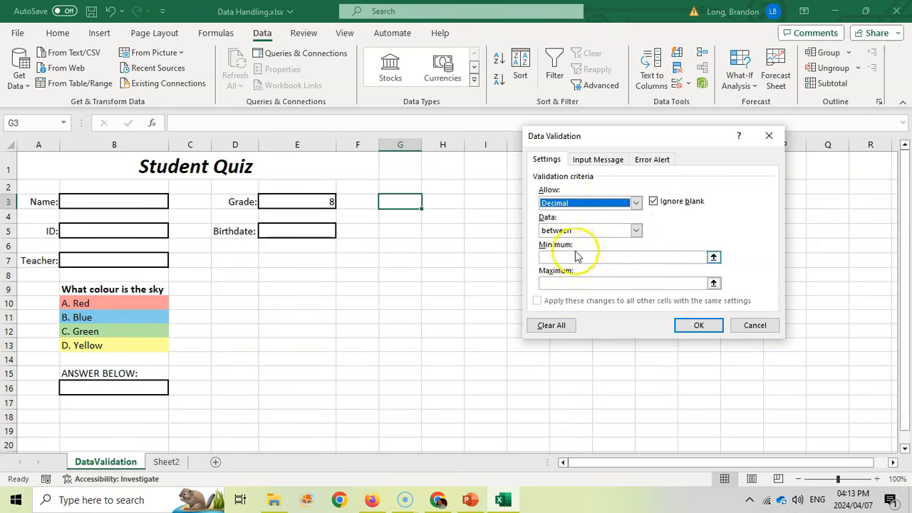
click(636, 230)
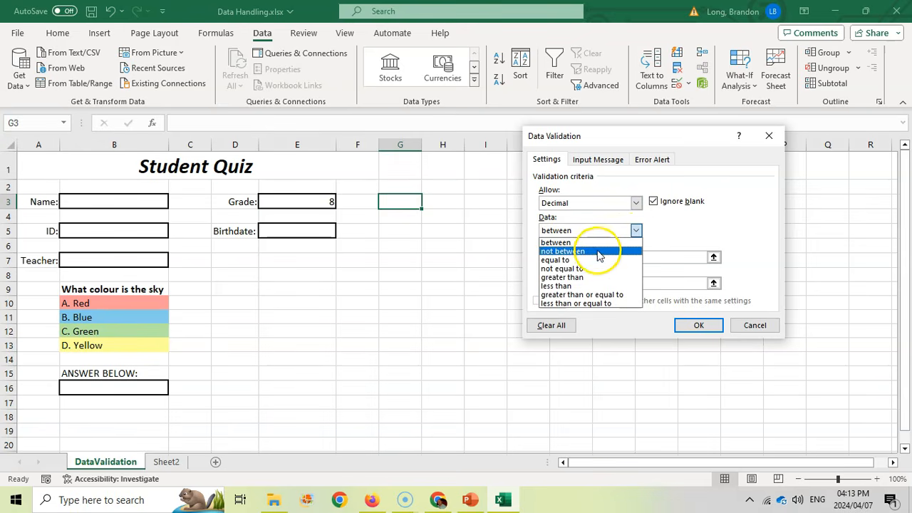
click(597, 252)
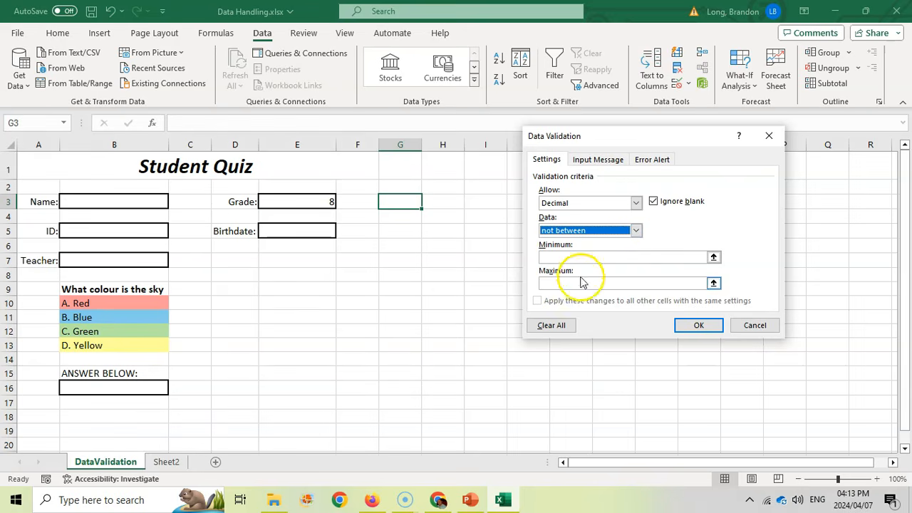
click(636, 230)
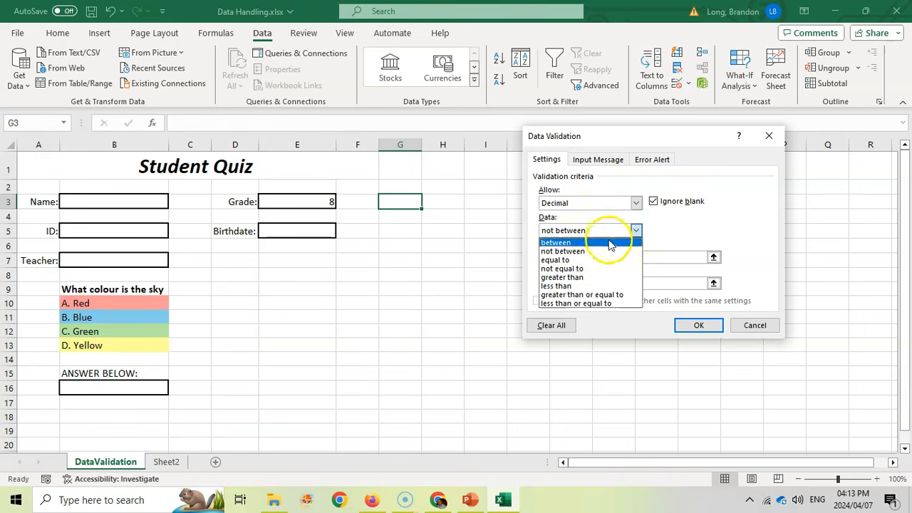
click(563, 277)
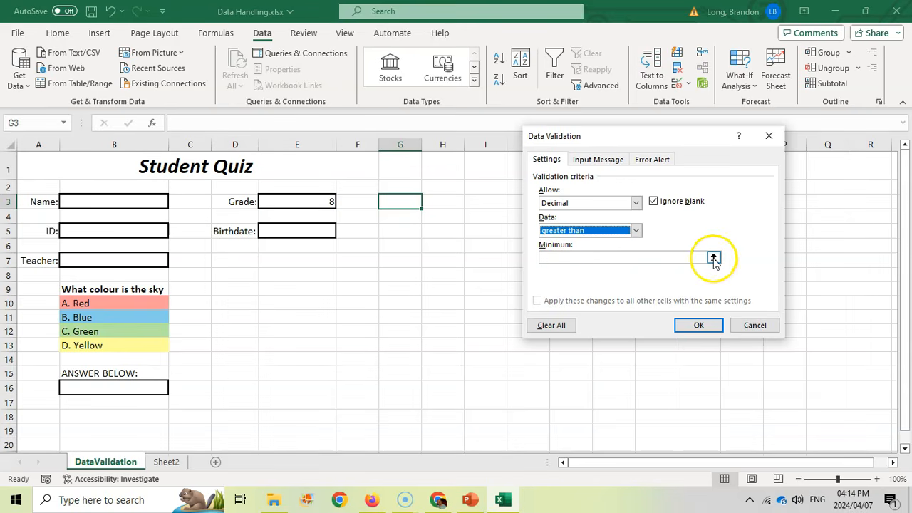
click(545, 258)
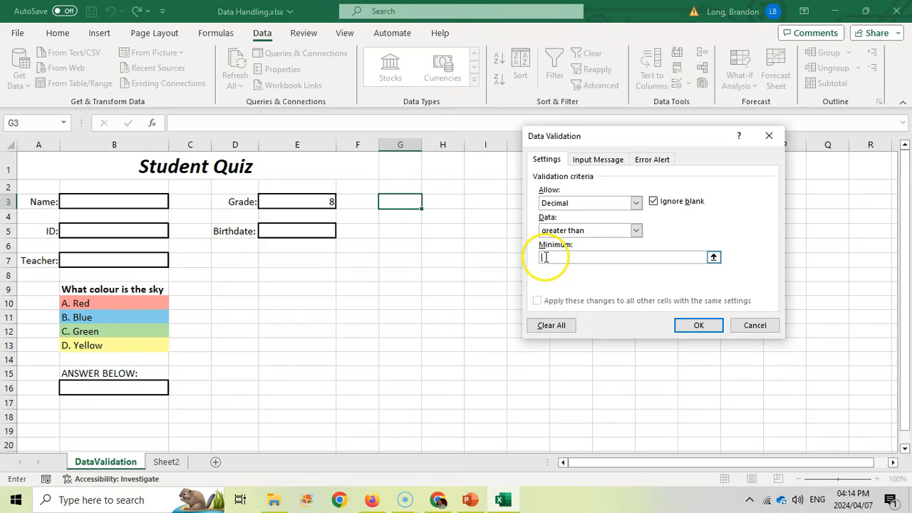
click(714, 258)
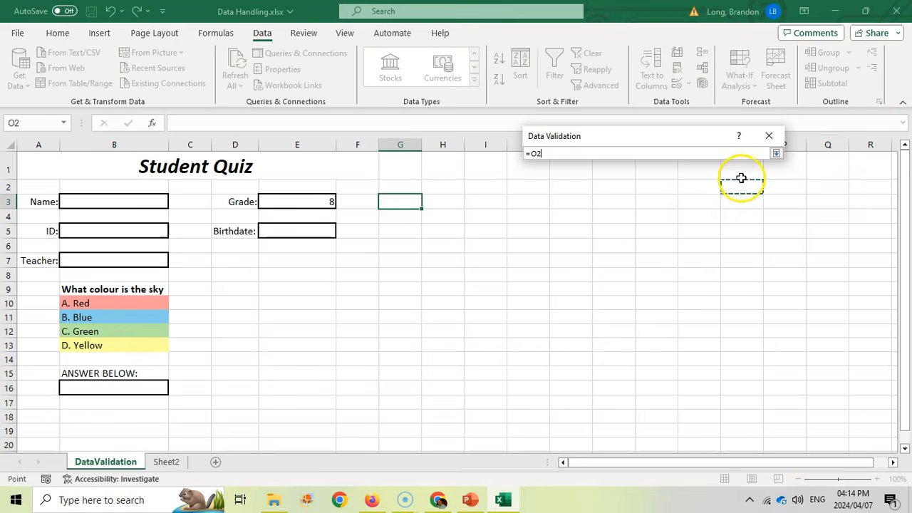
click(776, 153)
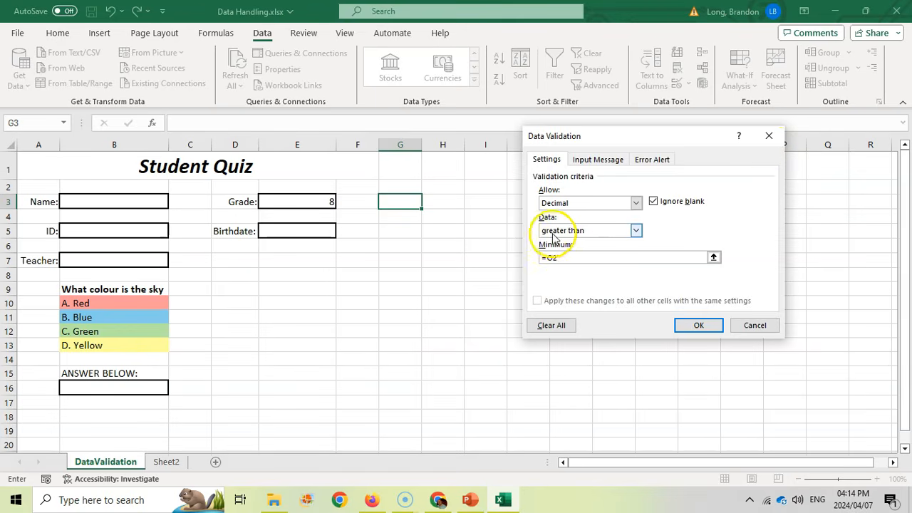
click(753, 325)
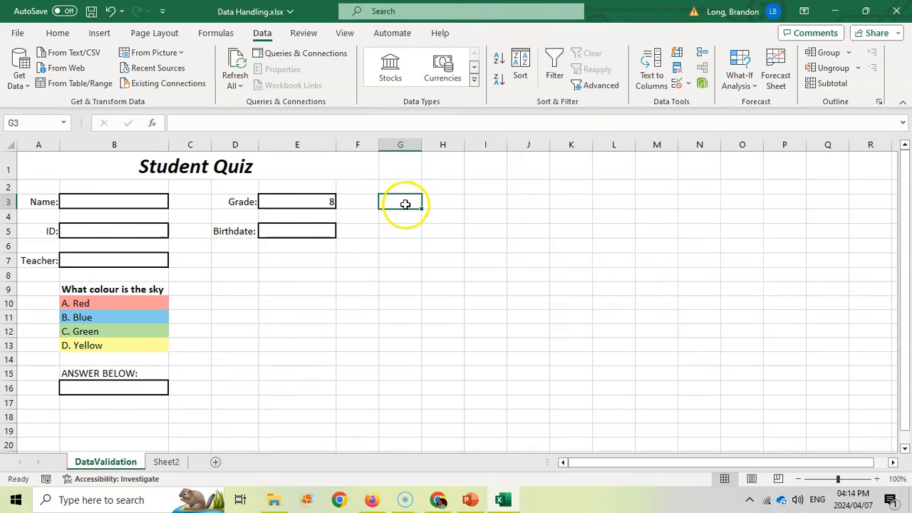
click(307, 201)
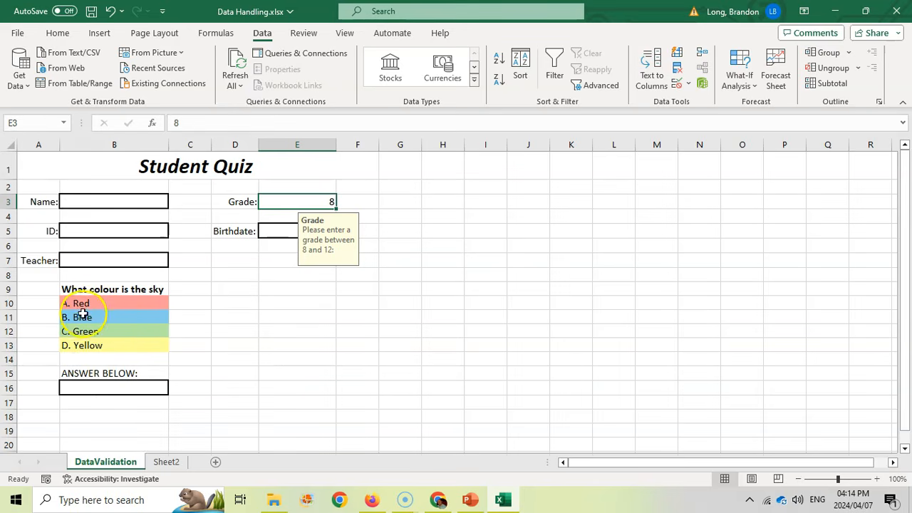
Restrict the answer cell B16 to a List validation with the source entries A, B, C, D.
click(88, 386)
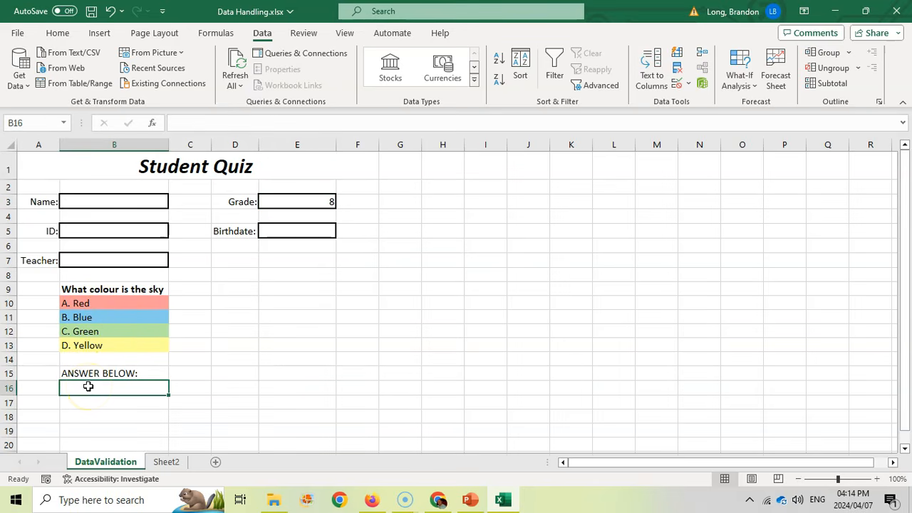
click(688, 84)
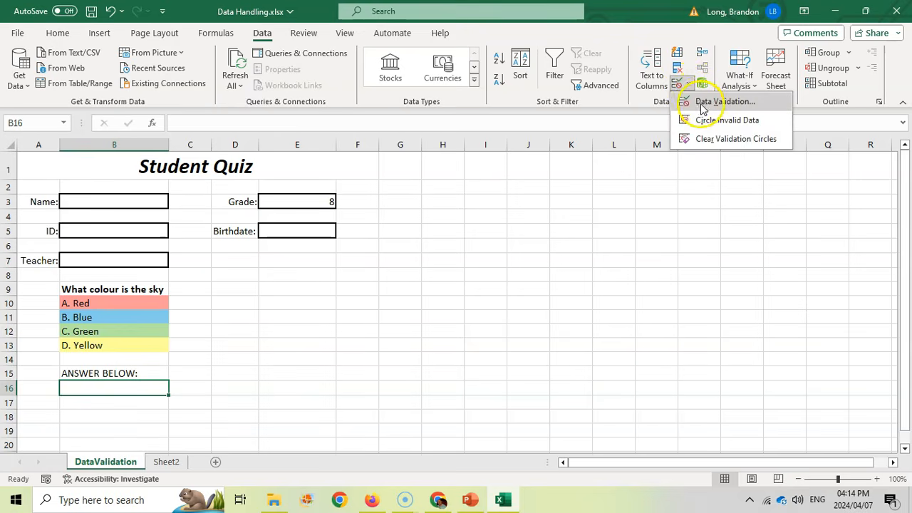
click(725, 102)
click(590, 203)
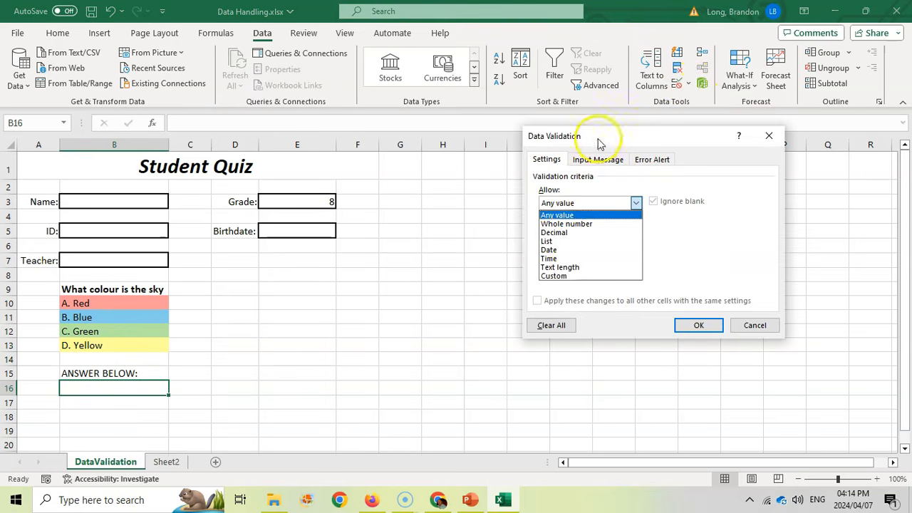
click(552, 241)
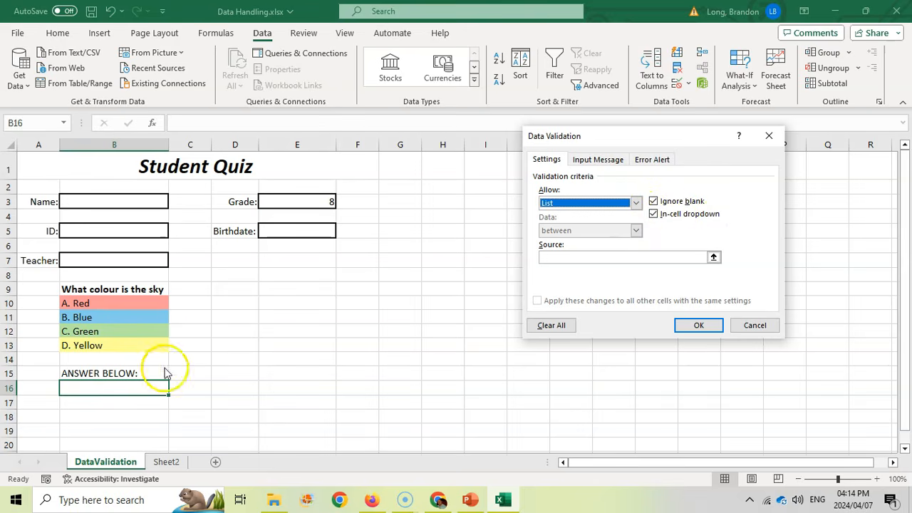
click(558, 258)
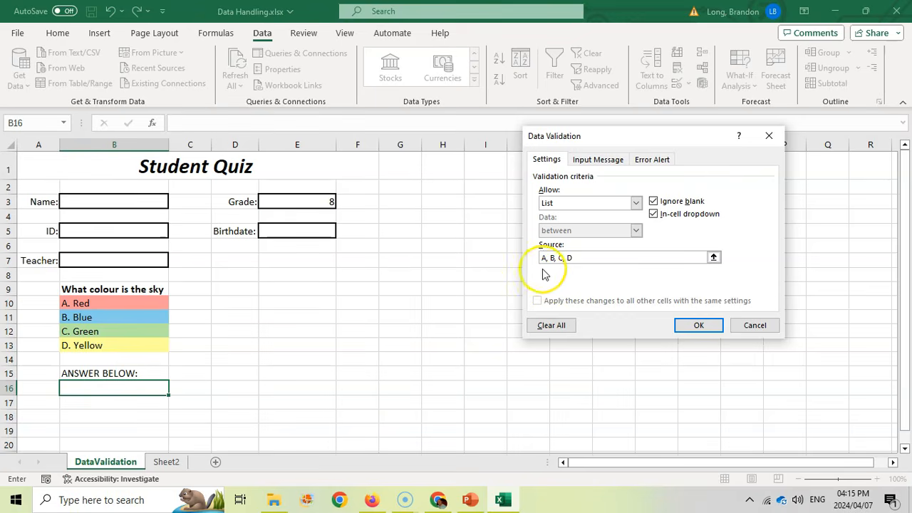
click(706, 328)
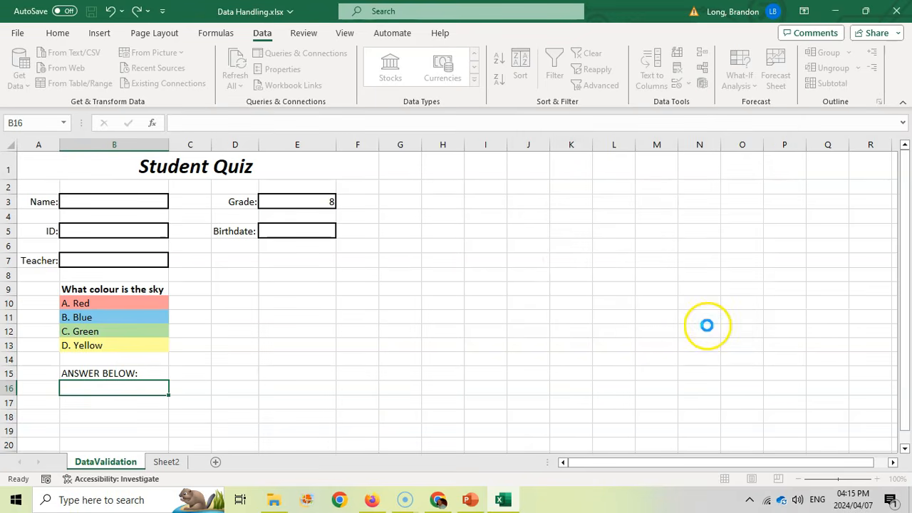
Test the in-cell list of the answer cell B16 by choosing C as the answer.
click(355, 301)
click(104, 385)
click(174, 389)
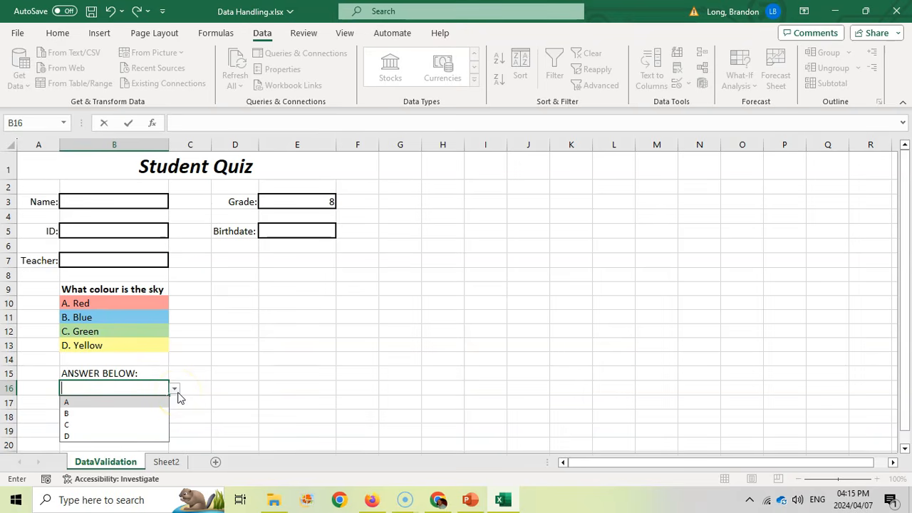
click(71, 425)
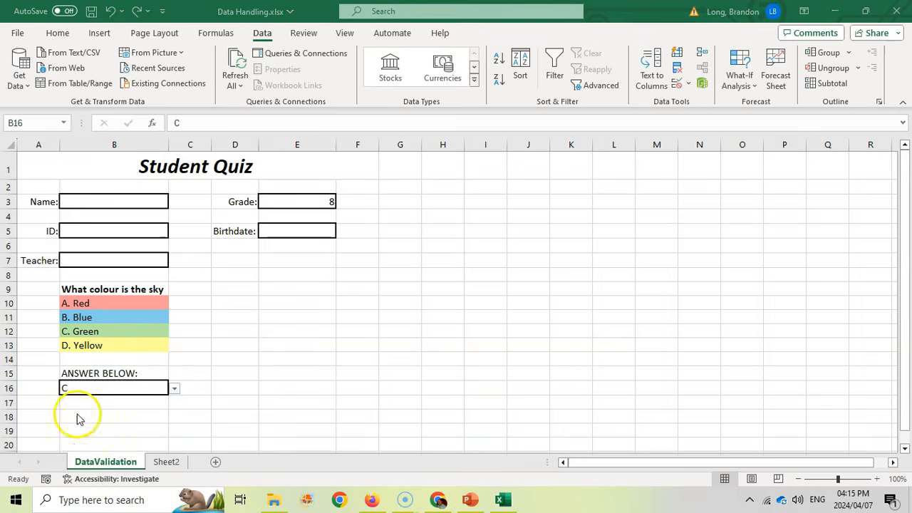
Test the answer cell's validation by trying to enter M in B16, and clear the rejected entry.
click(97, 385)
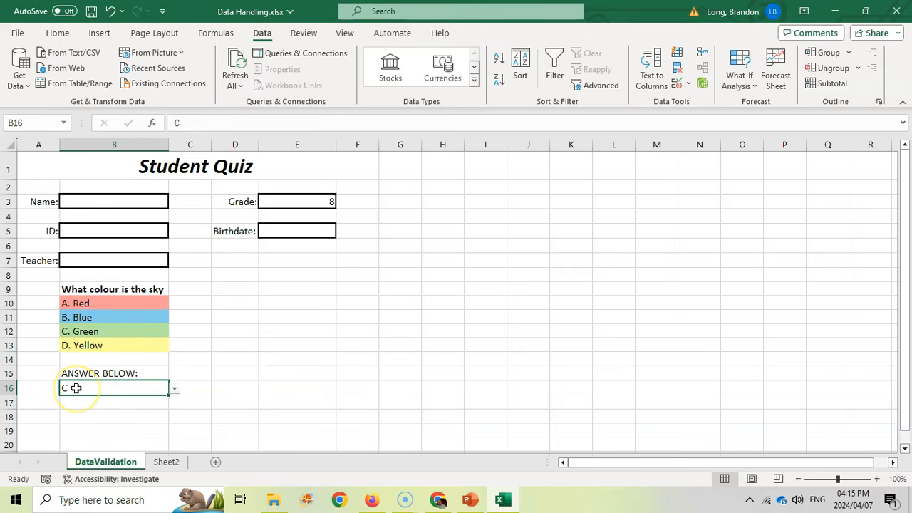
text(A)
key(BackSpace)
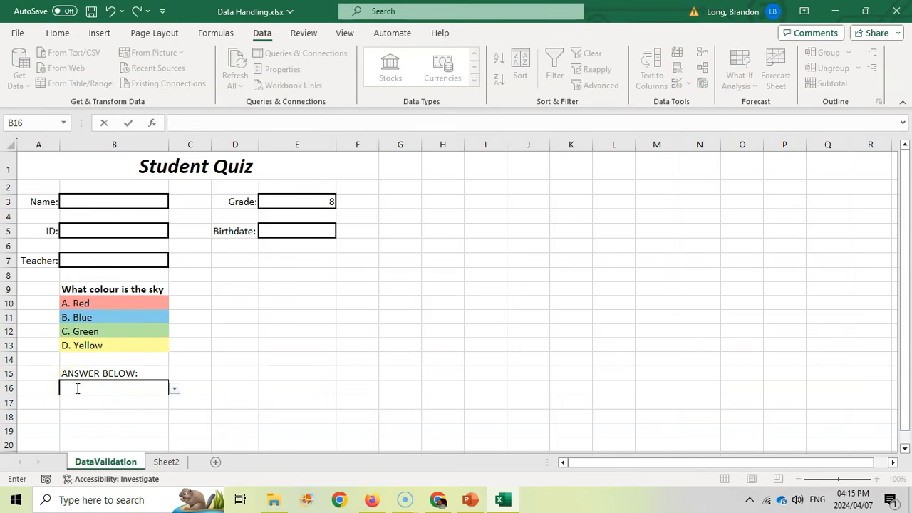
text(M)
click(238, 352)
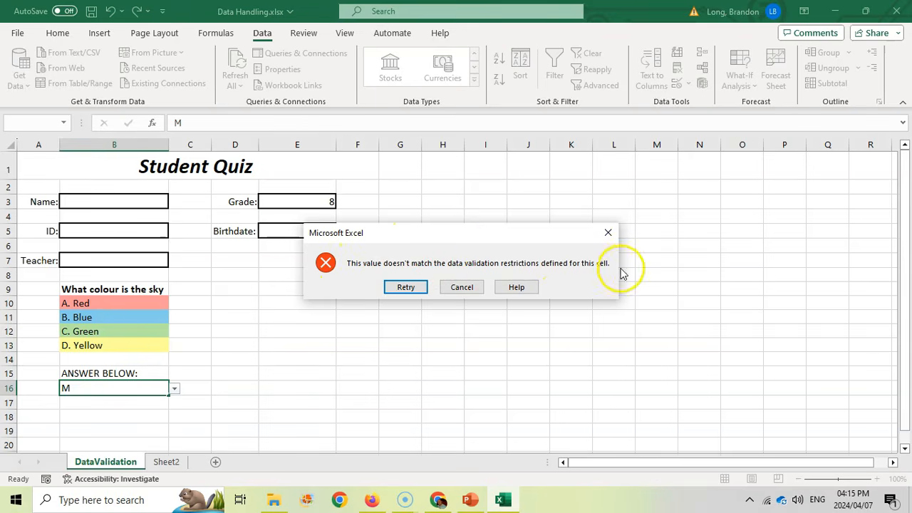
click(405, 287)
key(BackSpace)
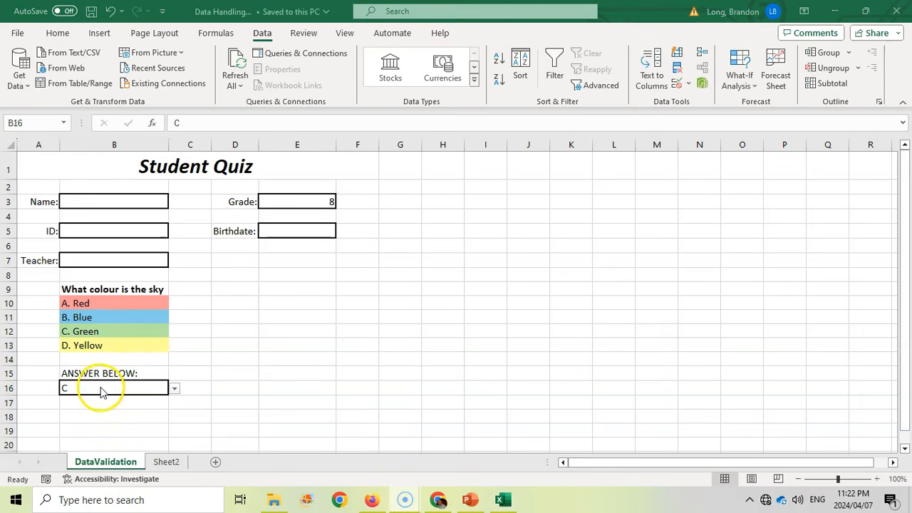
Turn off the in-cell dropdown in the list validation of the answer cell B16 and apply the change.
click(101, 388)
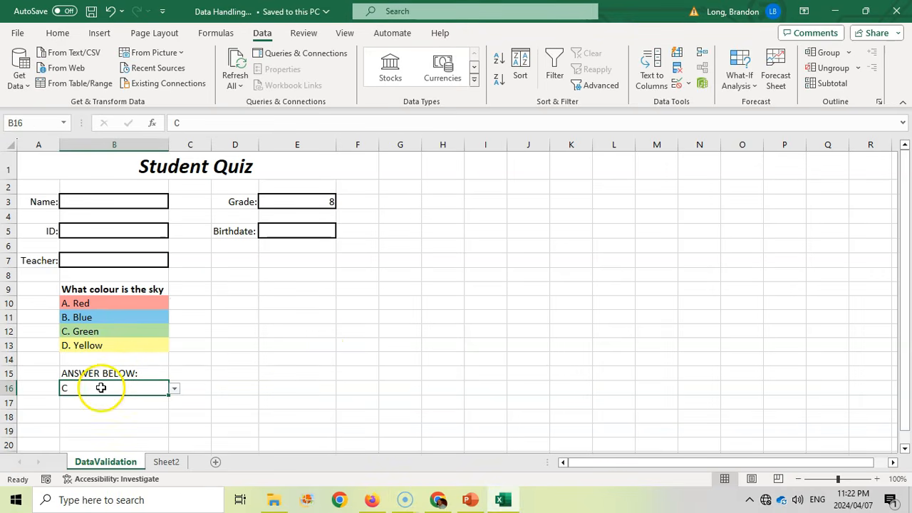
key(F2)
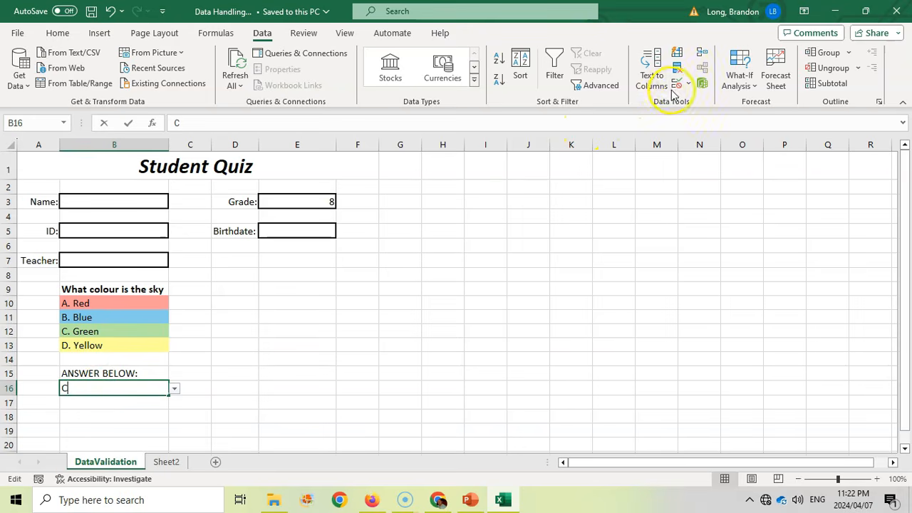
click(685, 85)
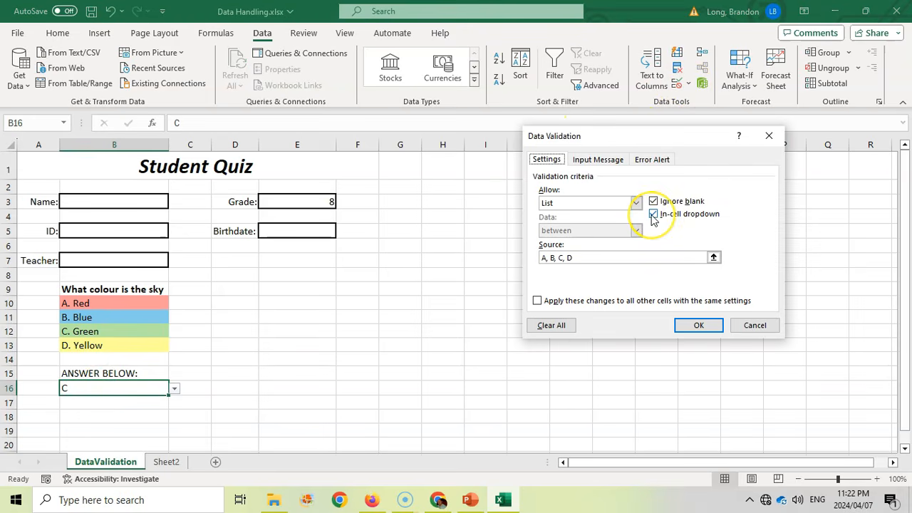
click(688, 322)
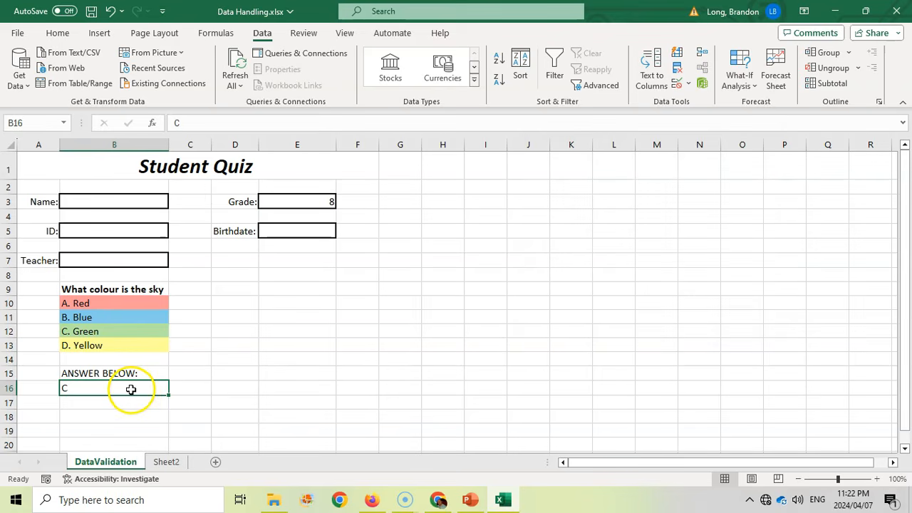
Test the list rule without its dropdown by trying to enter F in B16, and discard the entry.
text(F)
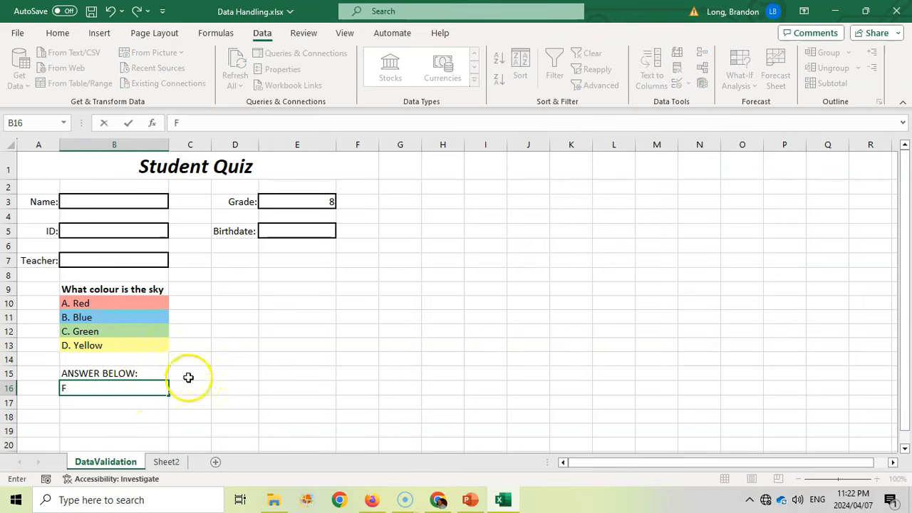
key(Return)
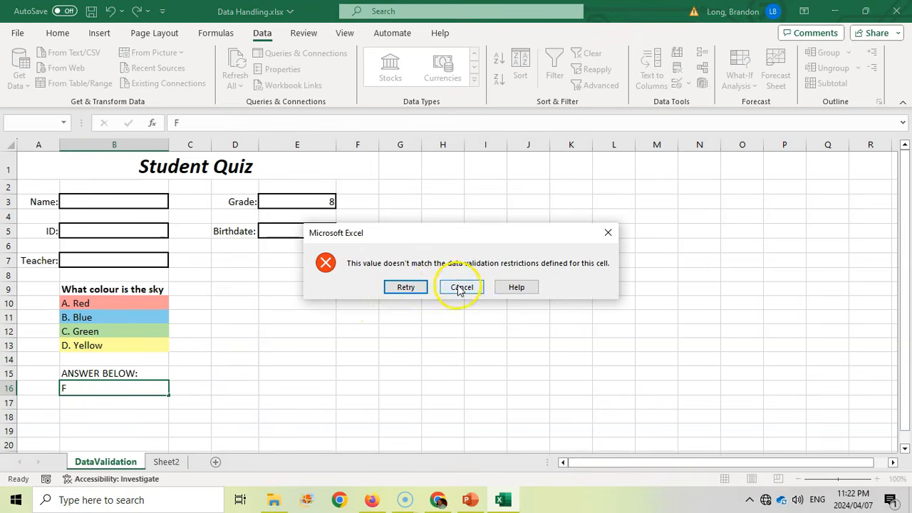
click(405, 288)
key(Escape)
click(251, 347)
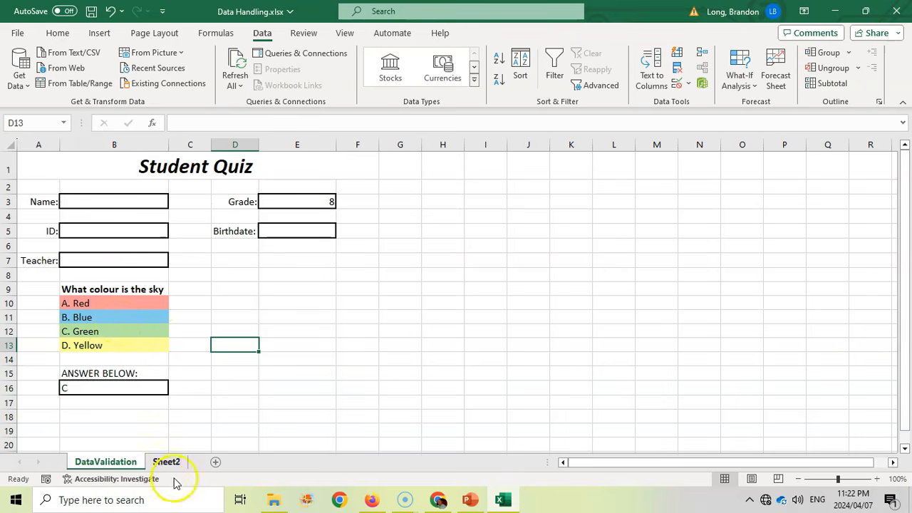
Examine the entries on Sheet2 for the Teacher field and return to the DataValidation sheet.
click(125, 258)
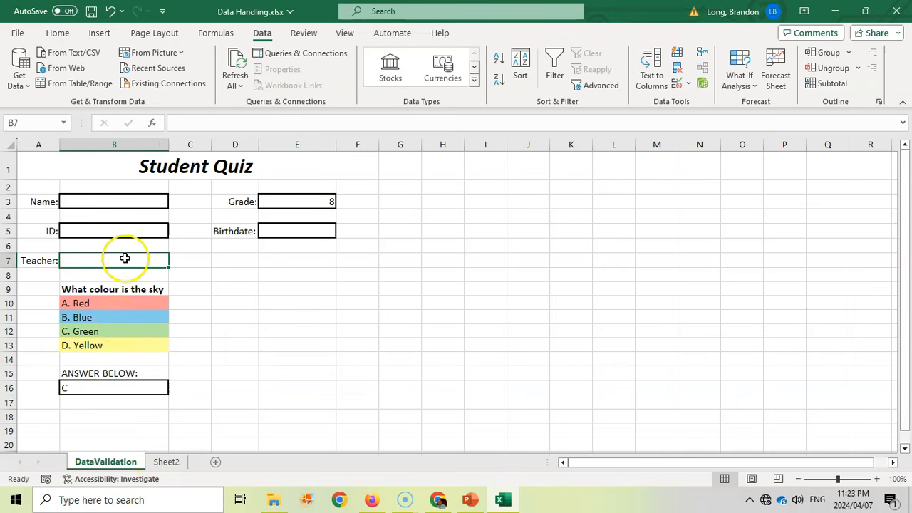
click(168, 462)
drag(62, 157, 57, 265)
click(107, 462)
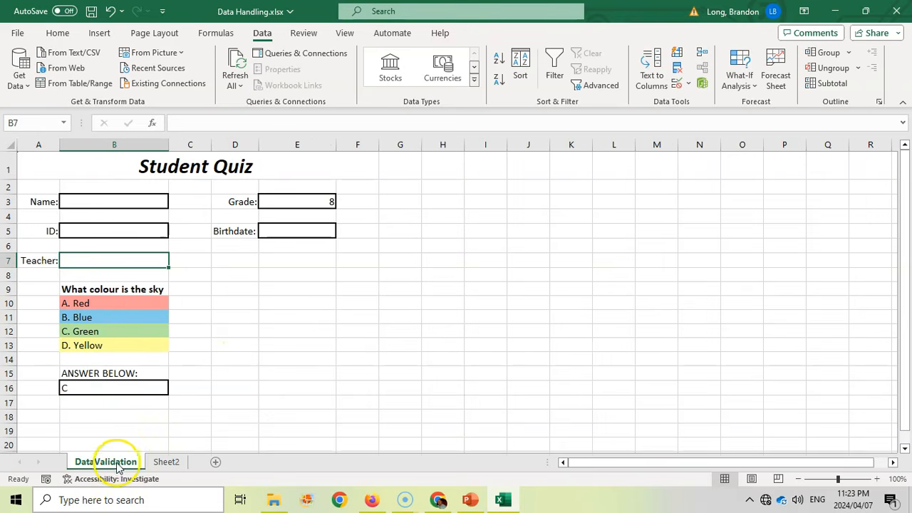
Set the data validation of the Teacher cell B7 to allow a list.
click(147, 261)
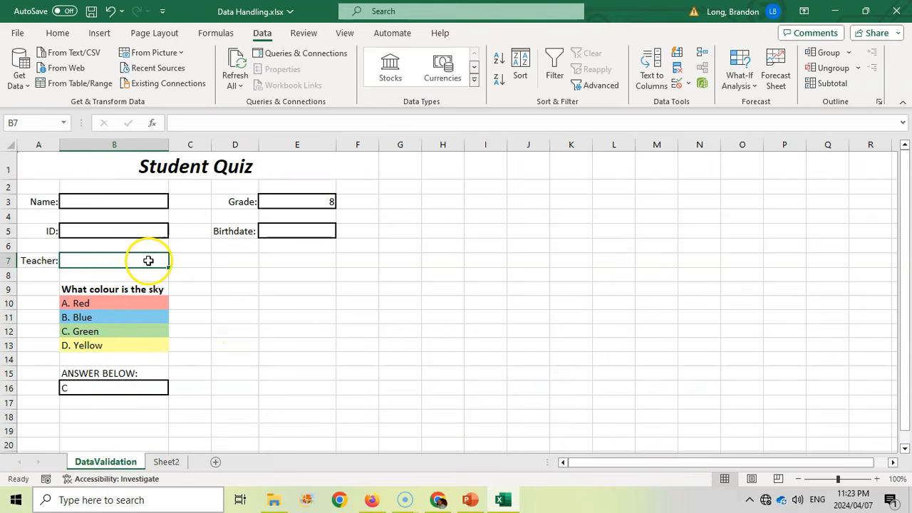
click(688, 87)
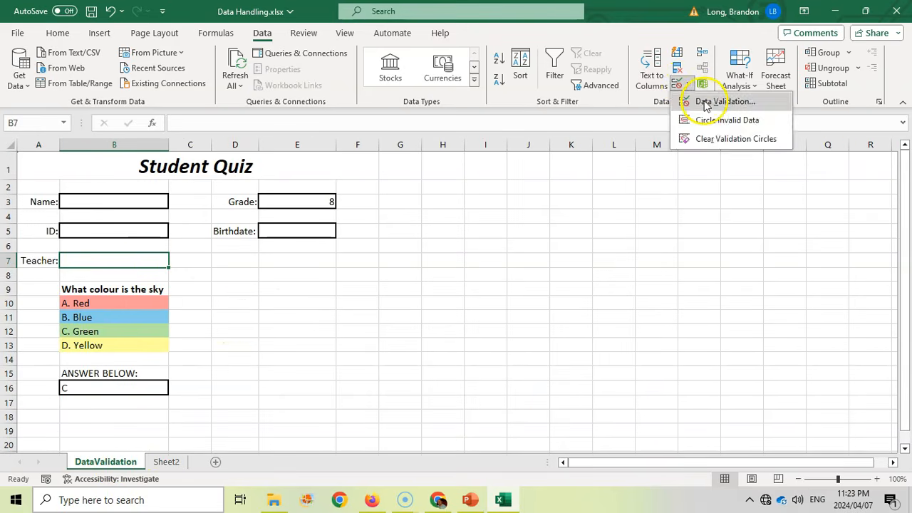
click(708, 101)
click(627, 202)
click(587, 241)
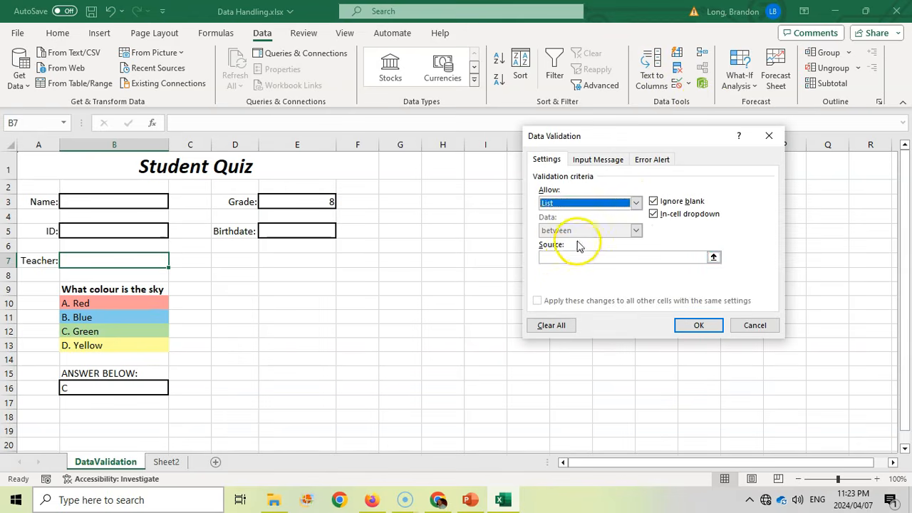
click(560, 257)
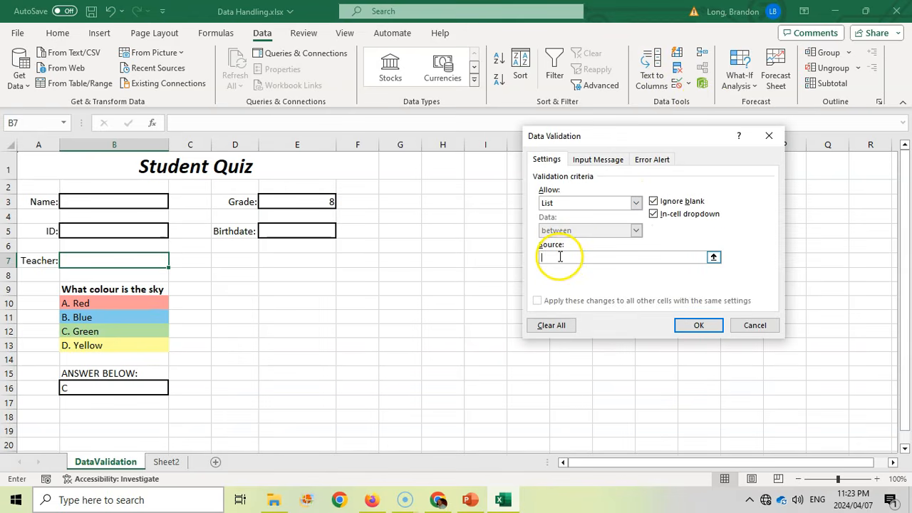
Apply cells A2:A9 of Sheet2 as the source of the Teacher list, and check the dropdown choices in B7.
click(714, 258)
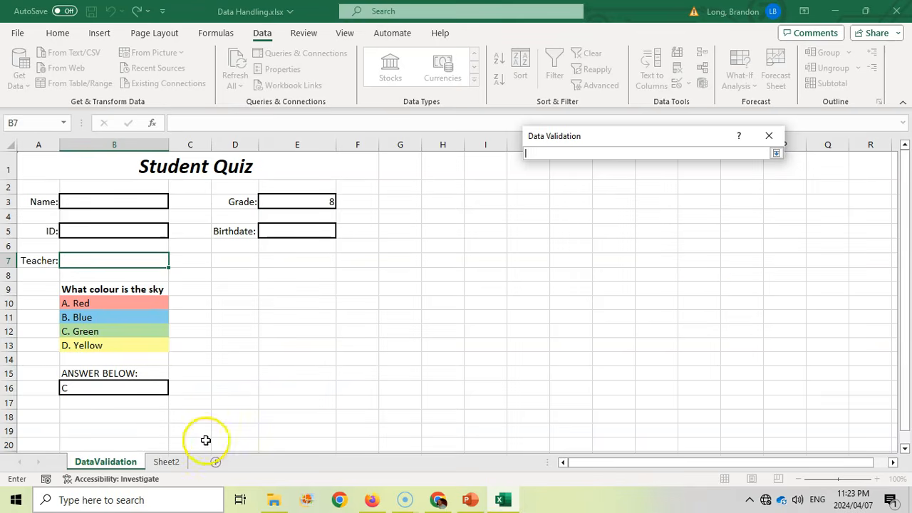
click(167, 462)
drag(43, 171, 49, 264)
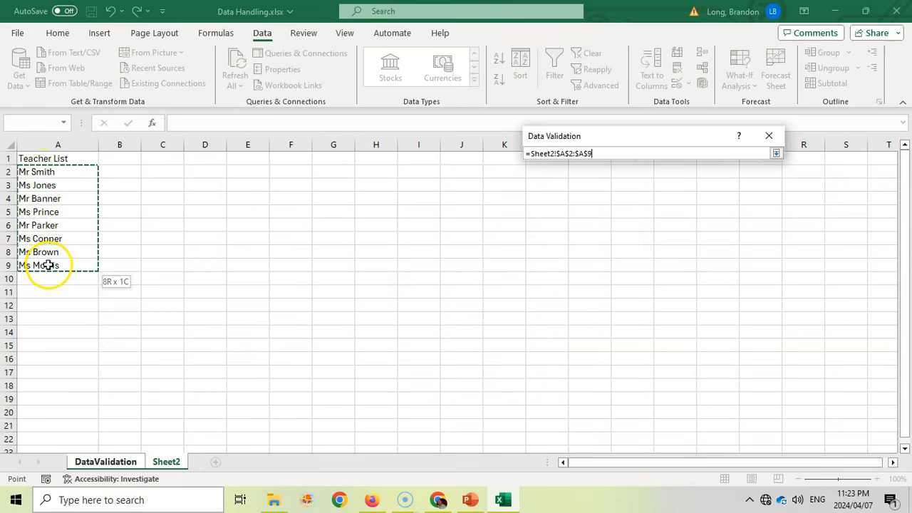
click(777, 154)
click(698, 325)
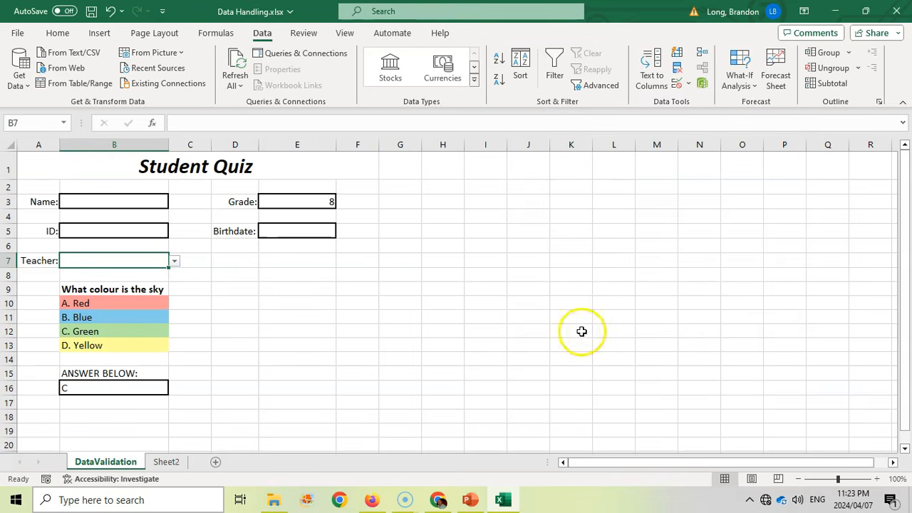
click(174, 262)
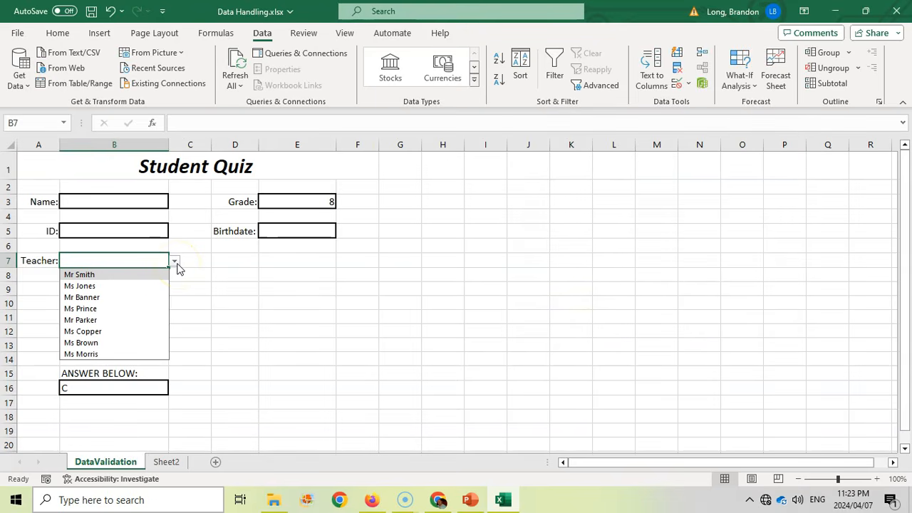
click(233, 313)
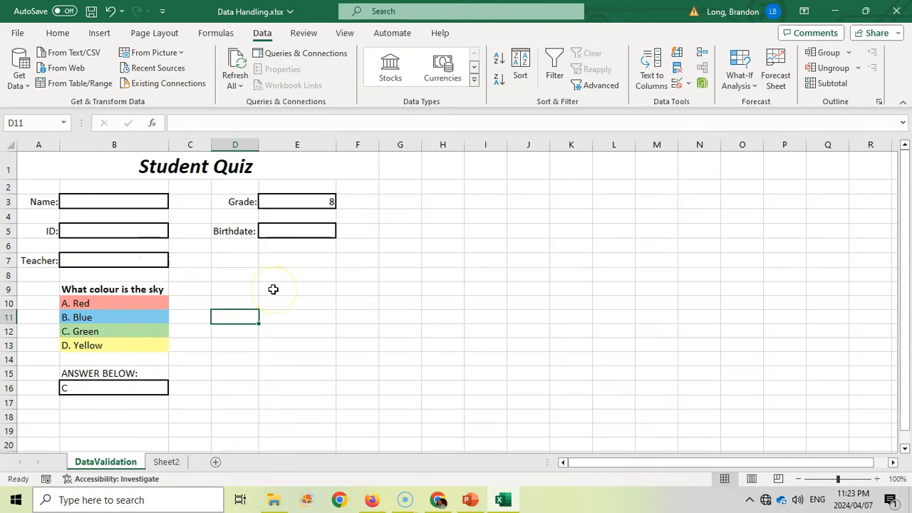
Set the data validation of the Birthdate cell E5 to allow dates.
click(281, 230)
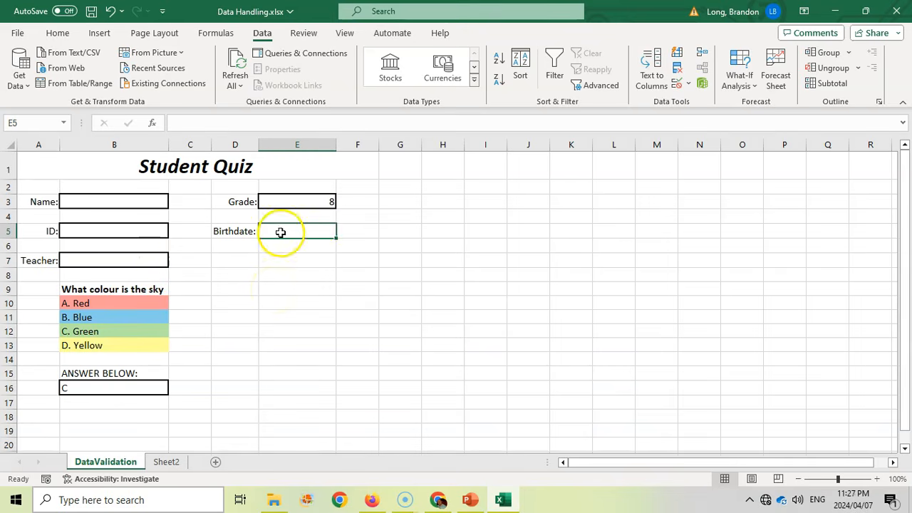
click(688, 84)
click(702, 102)
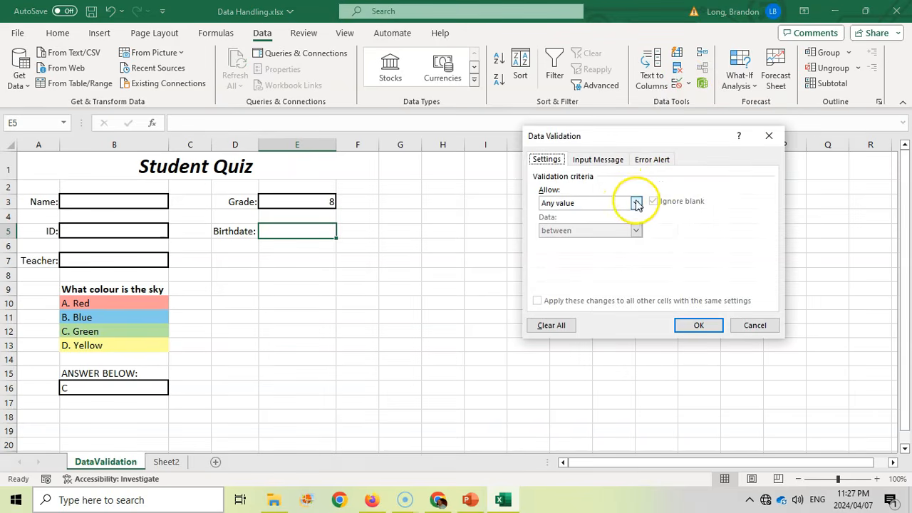
click(635, 203)
click(579, 249)
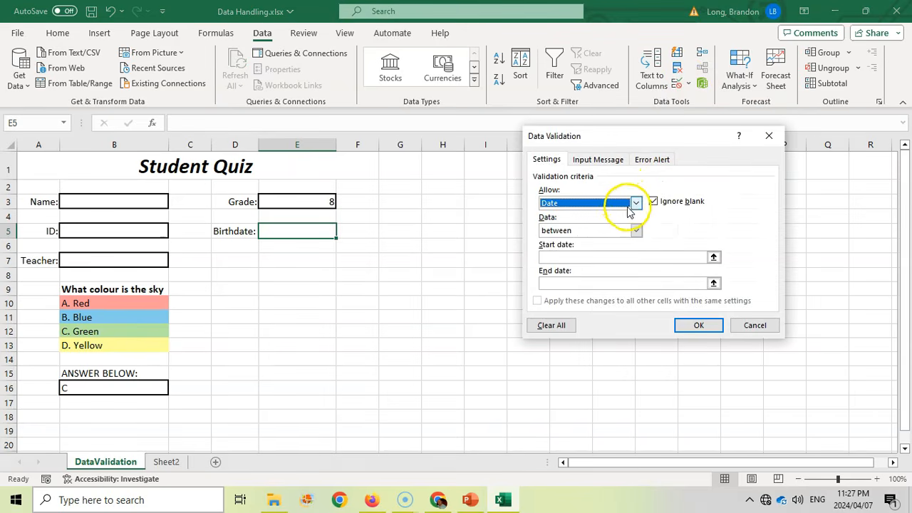
click(631, 203)
click(581, 249)
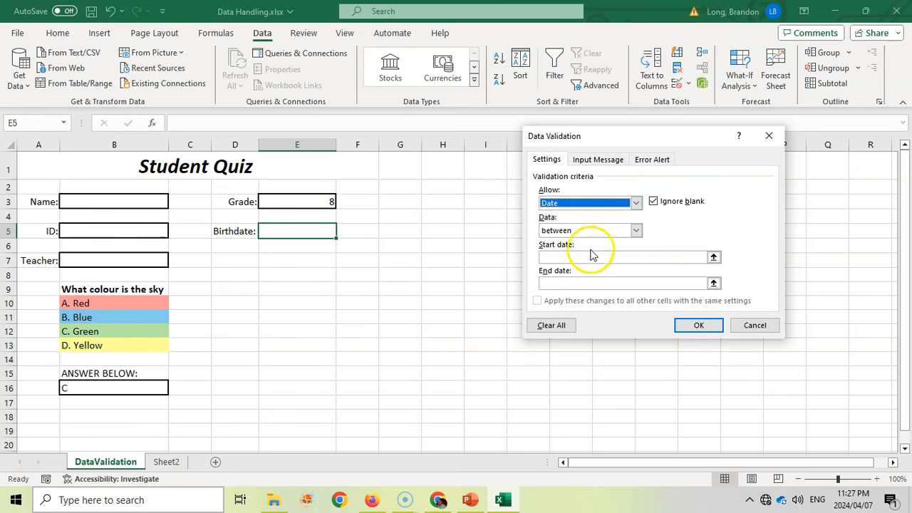
Restrict the Birthdate rule to dates less than 2010/12/31 and apply it.
click(637, 230)
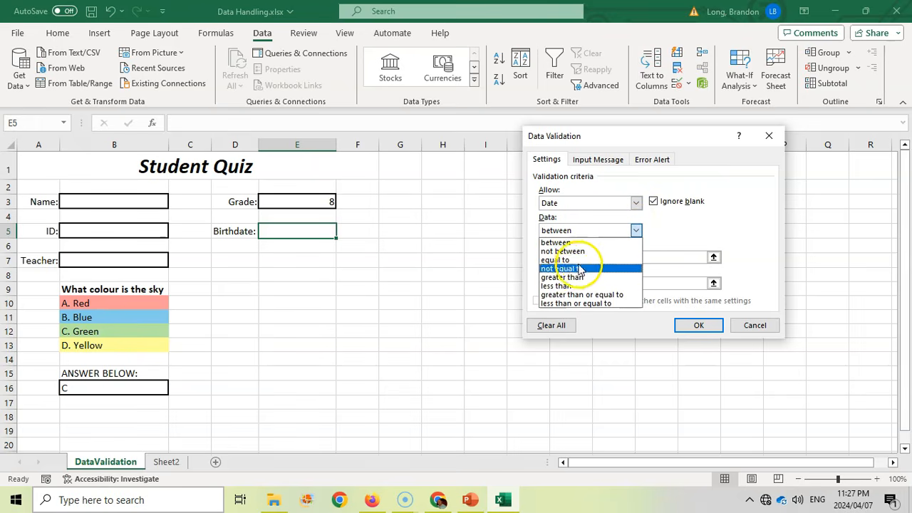
click(570, 277)
click(574, 258)
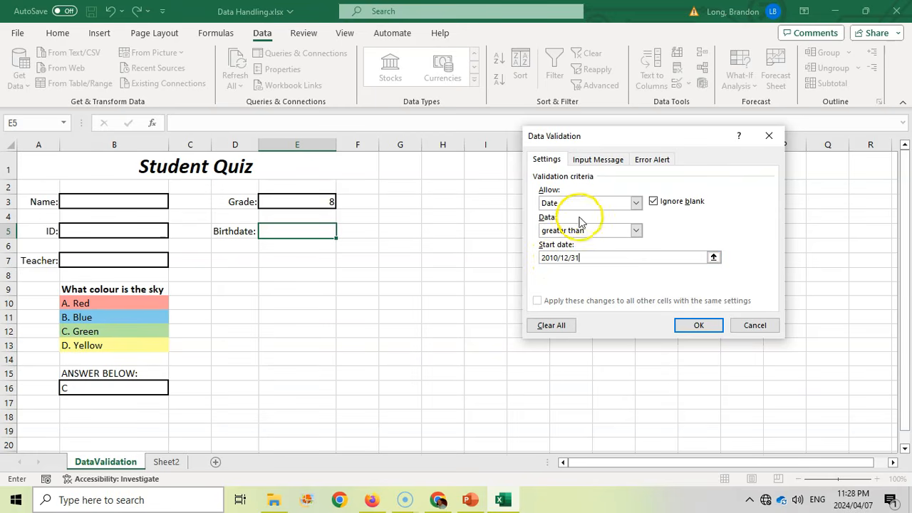
click(635, 231)
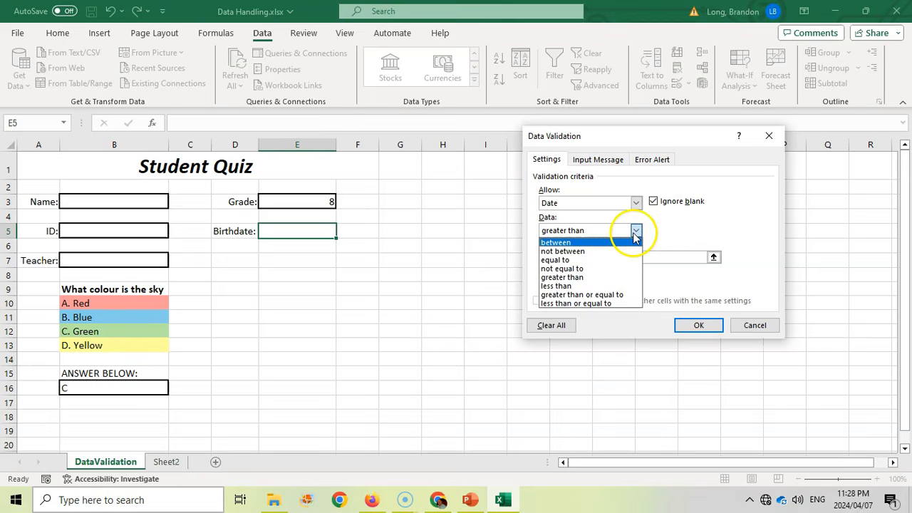
click(581, 285)
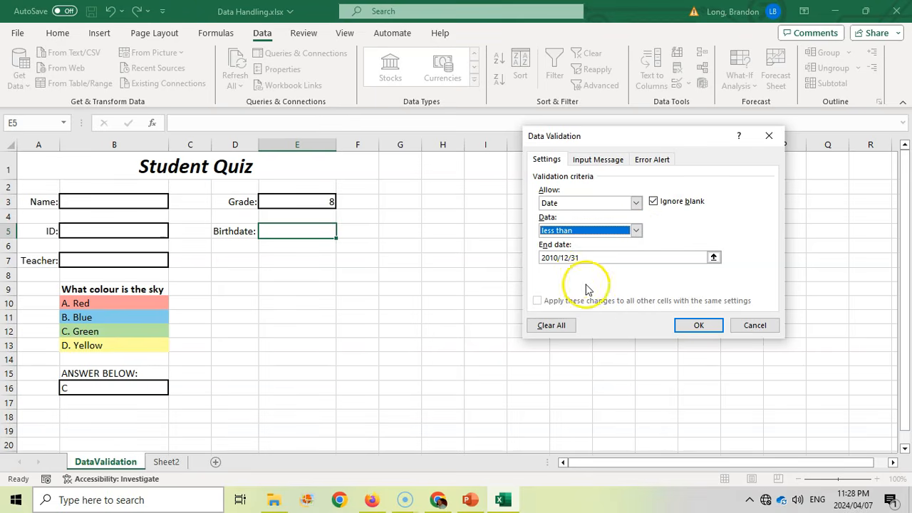
click(698, 325)
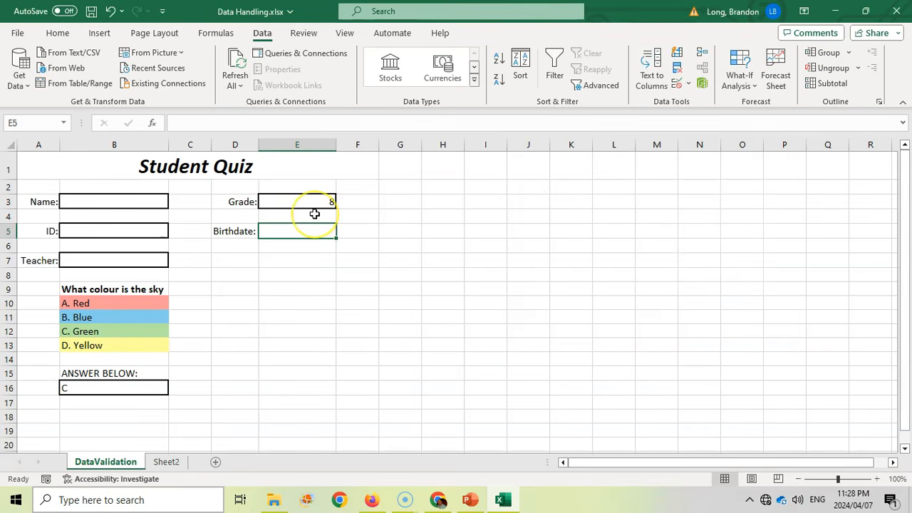
Test the Birthdate rule by trying today's date in E5, and replace it with a date of birth earlier than 2010/12/31.
key(ctrl+semicolon)
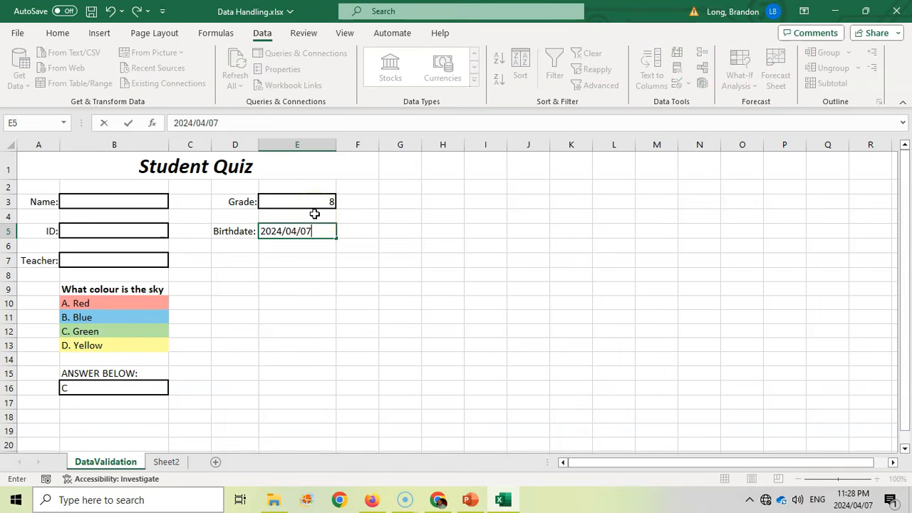
click(312, 265)
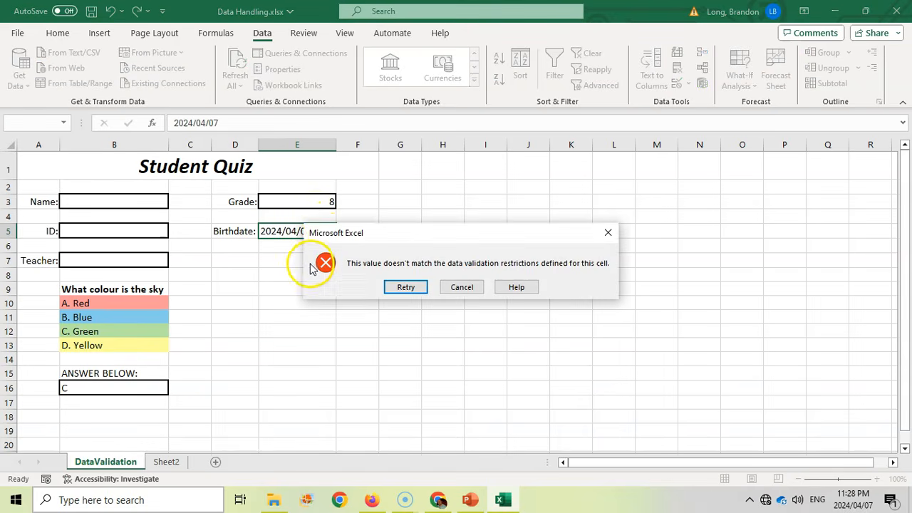
click(405, 288)
text(2)
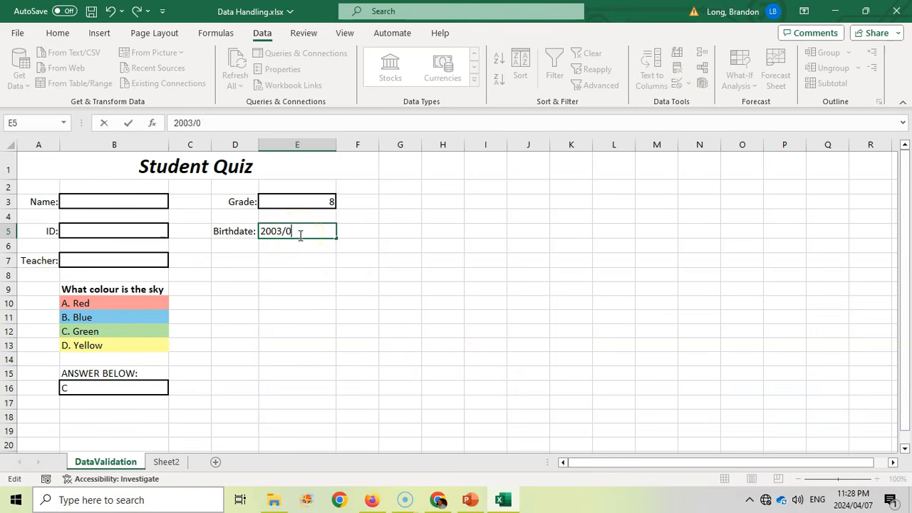
click(303, 270)
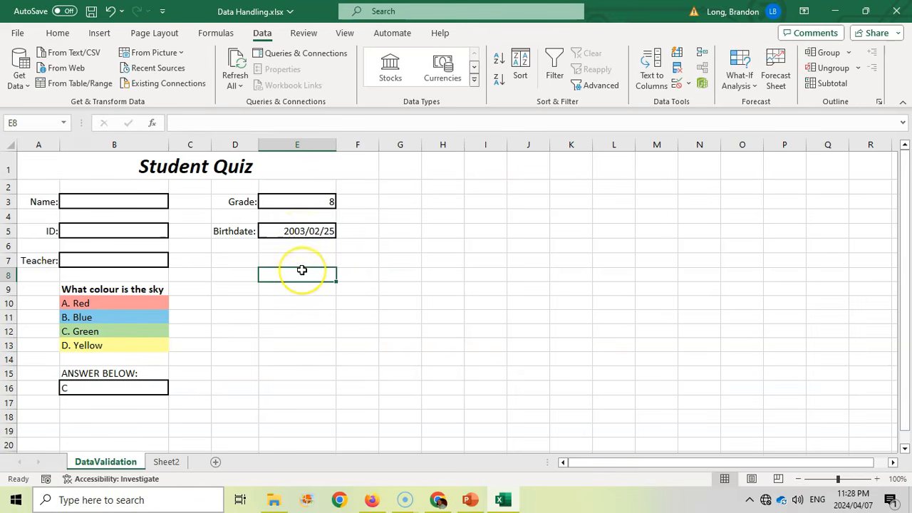
click(307, 230)
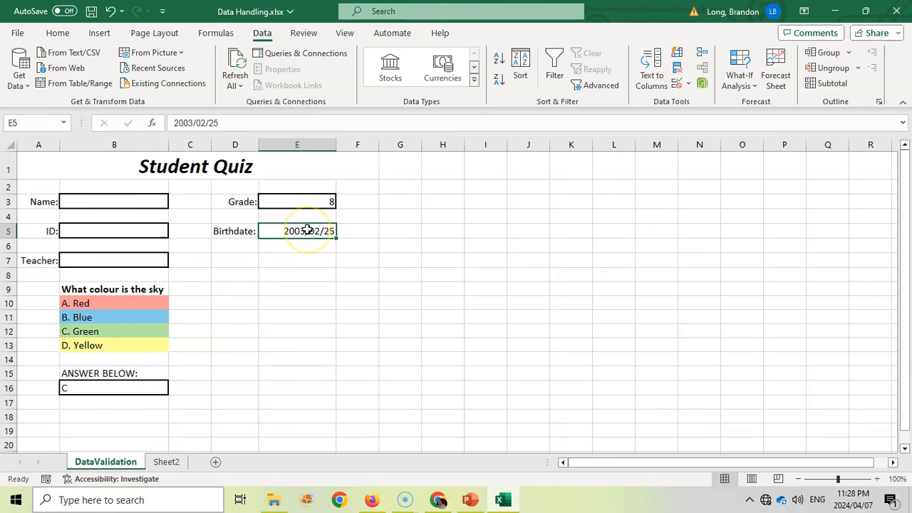
Change the number format of the ID cell B5 to Text.
click(92, 230)
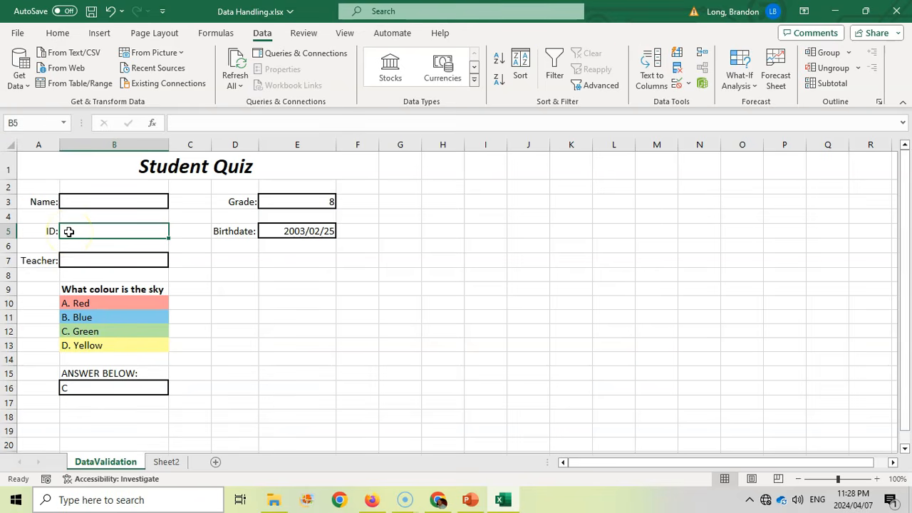
click(55, 32)
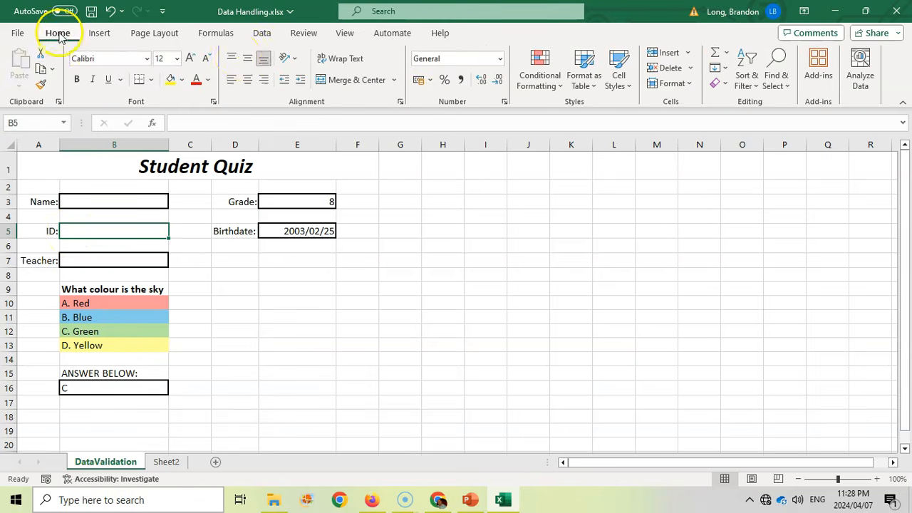
click(501, 59)
scroll(488, 285, down, 2)
click(485, 335)
click(126, 234)
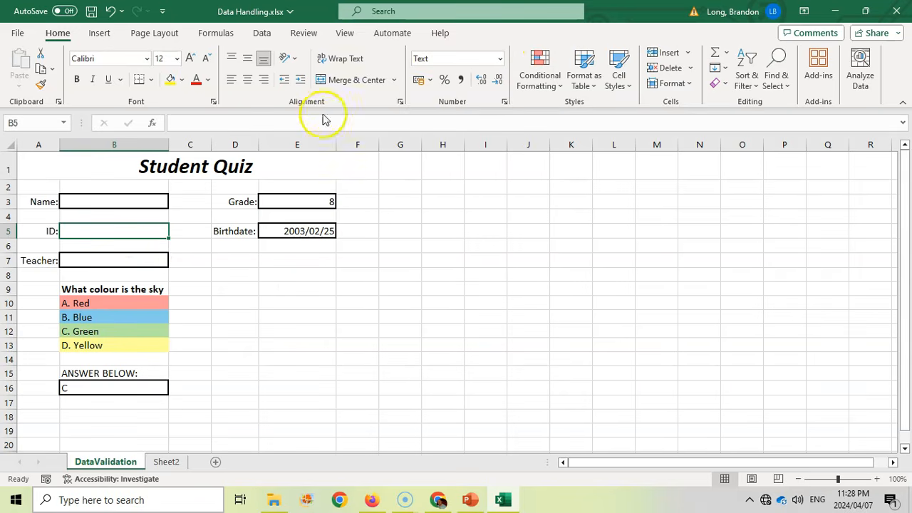
Add a data validation rule to the ID cell B5 that requires a text length equal to 13.
click(261, 33)
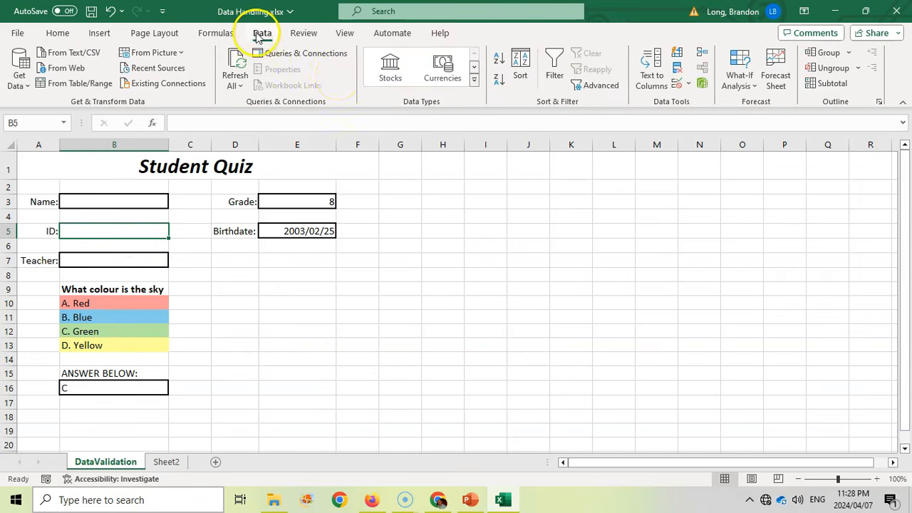
click(690, 86)
click(700, 99)
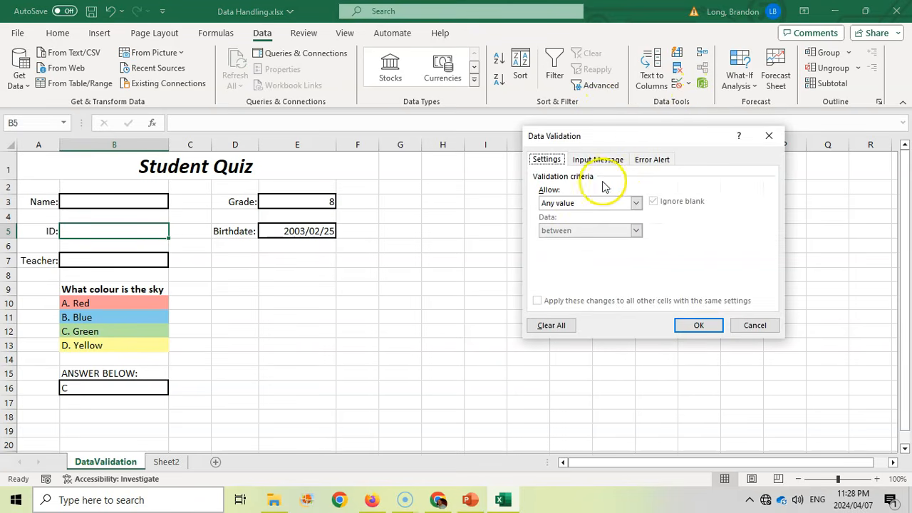
click(636, 204)
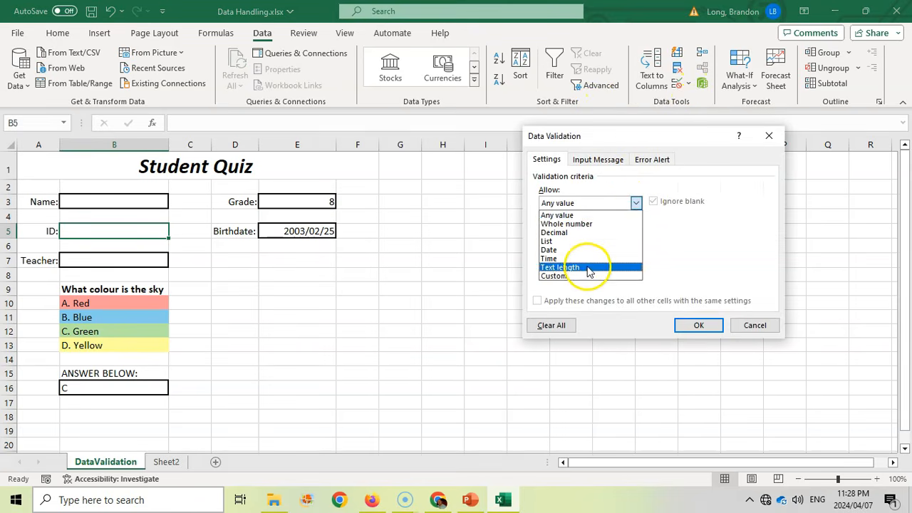
click(640, 264)
click(635, 230)
click(611, 260)
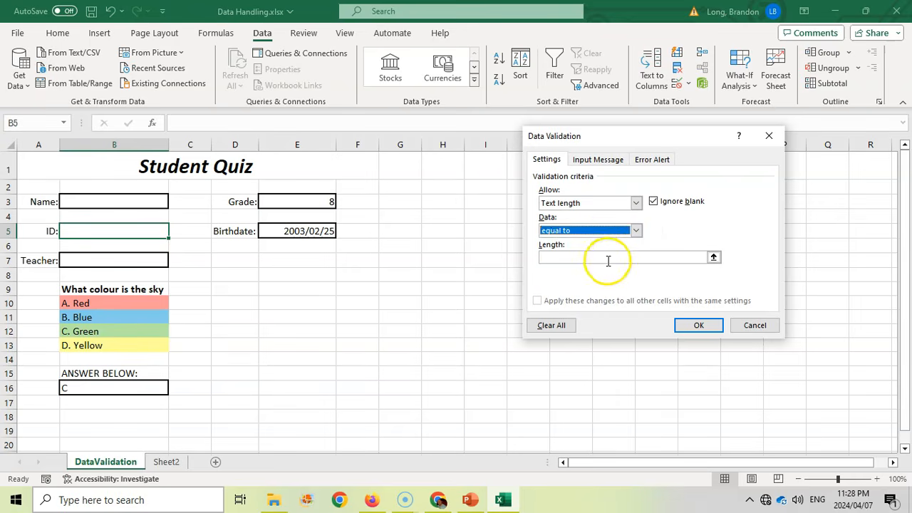
click(607, 258)
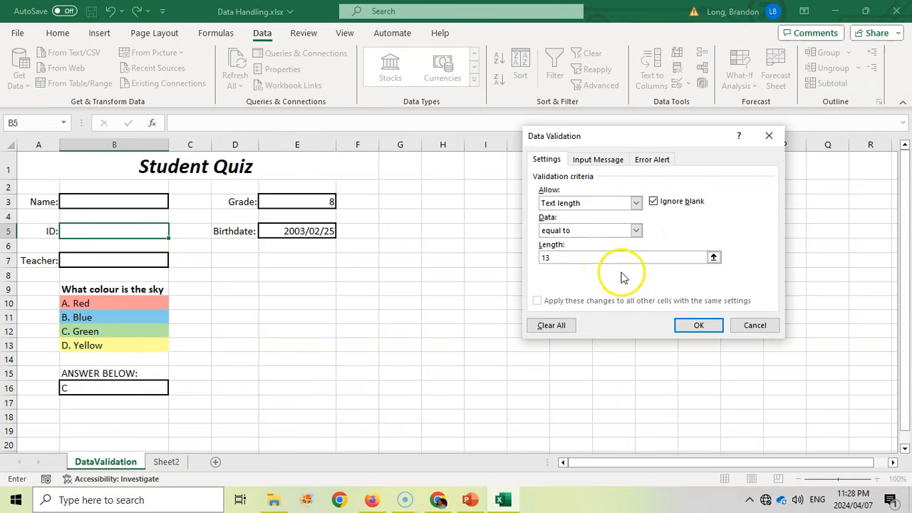
click(699, 325)
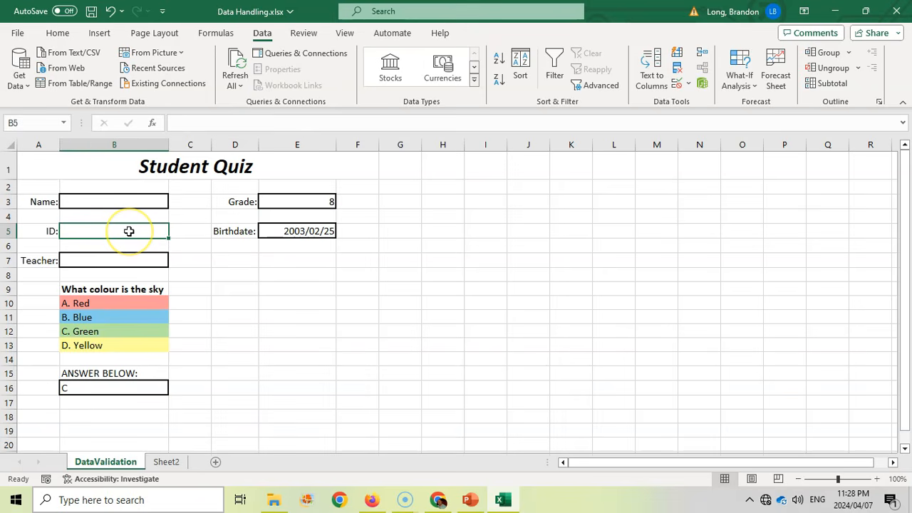
Test the text length rule by trying 123 in the ID cell B5, and replace it with a 13-digit ID number.
text(1)
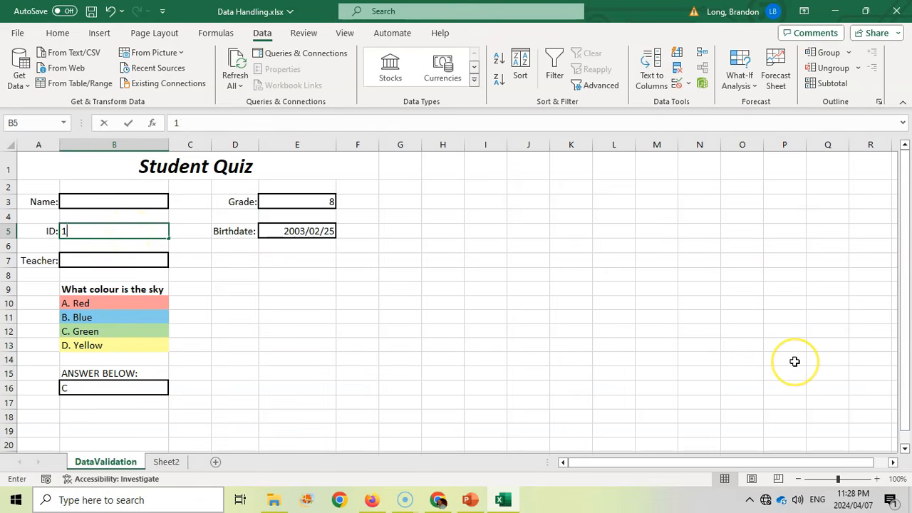
text(23)
key(Return)
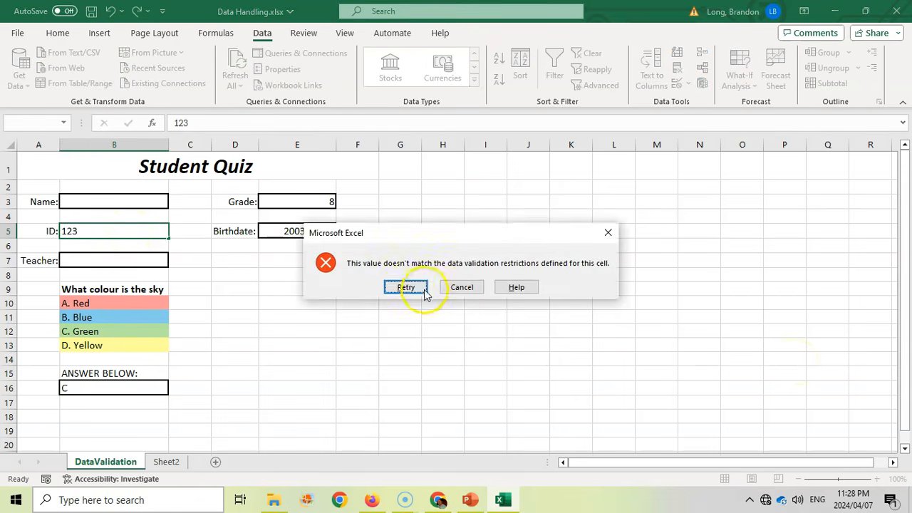
click(426, 294)
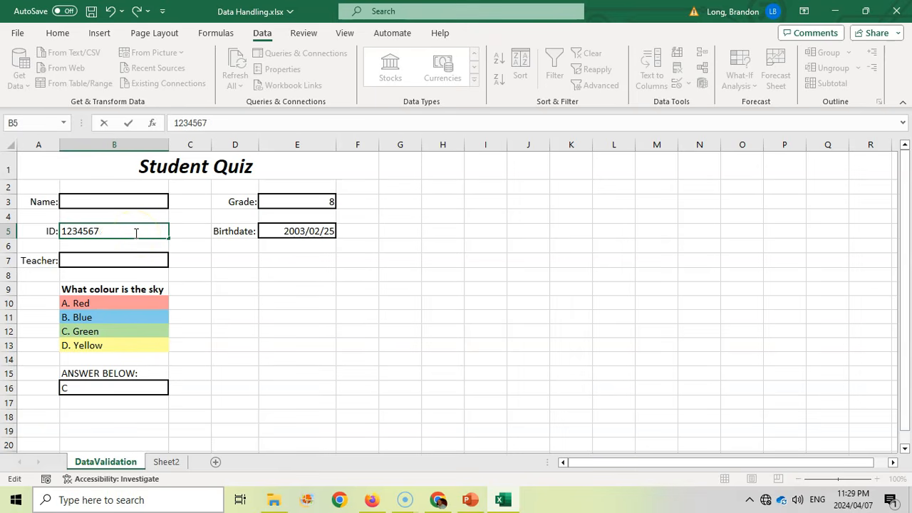
click(261, 294)
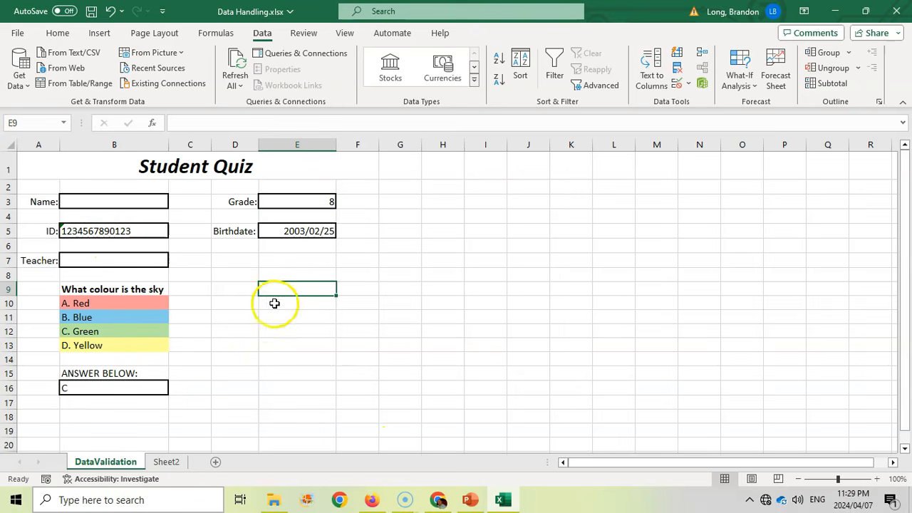
Add a custom data validation rule to the Name cell B3 with an ISTEXT formula that refers to B3.
click(143, 204)
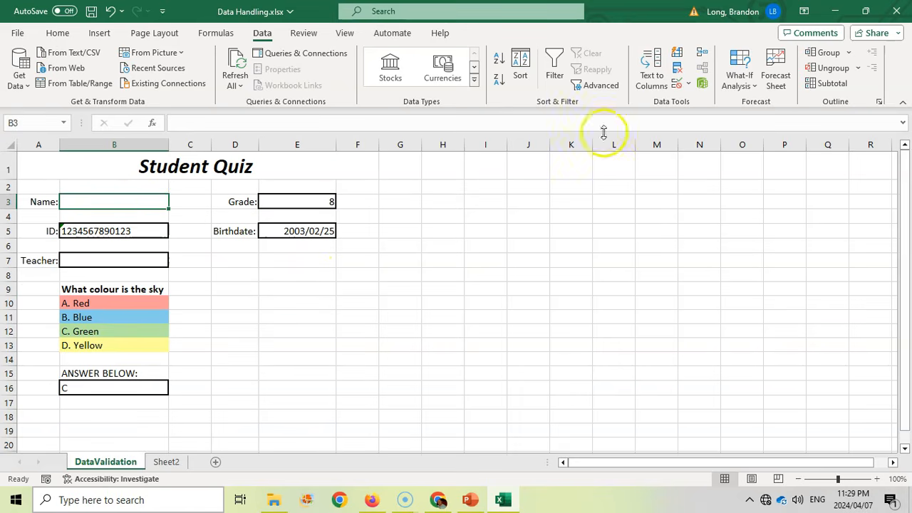
click(690, 84)
click(707, 101)
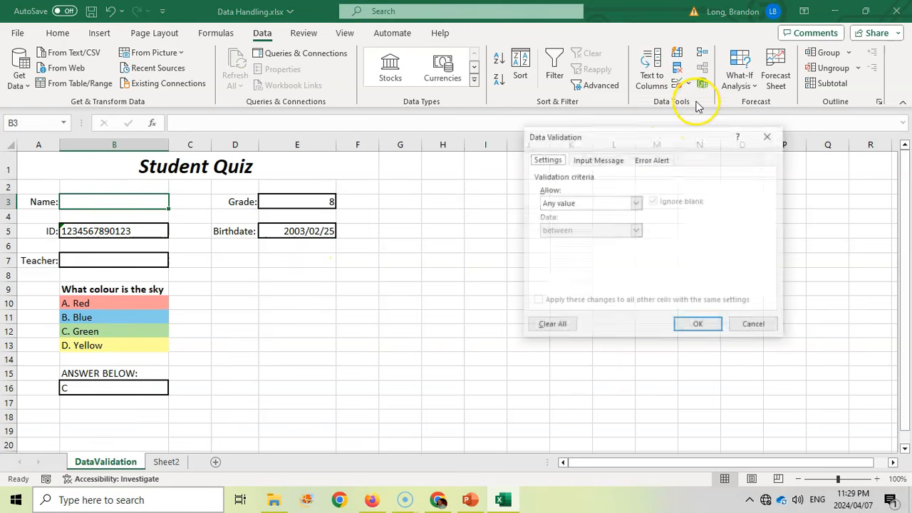
click(635, 204)
click(574, 276)
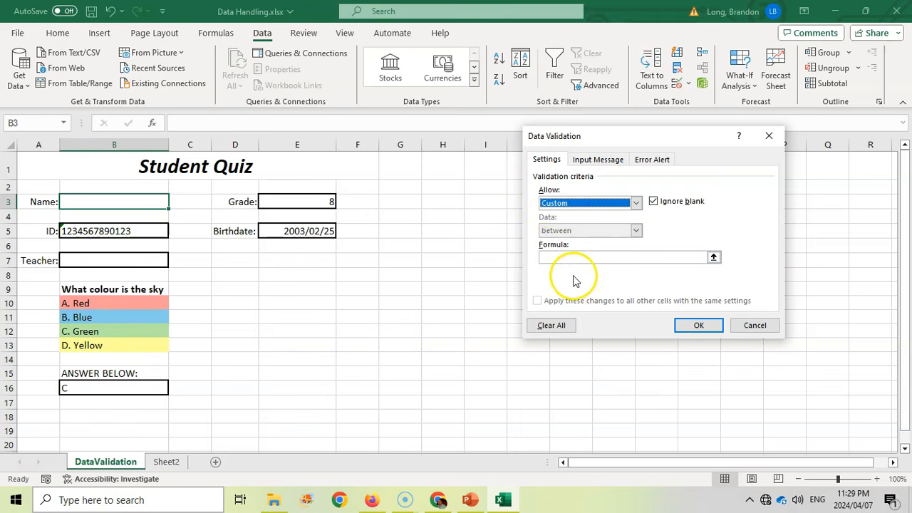
click(555, 258)
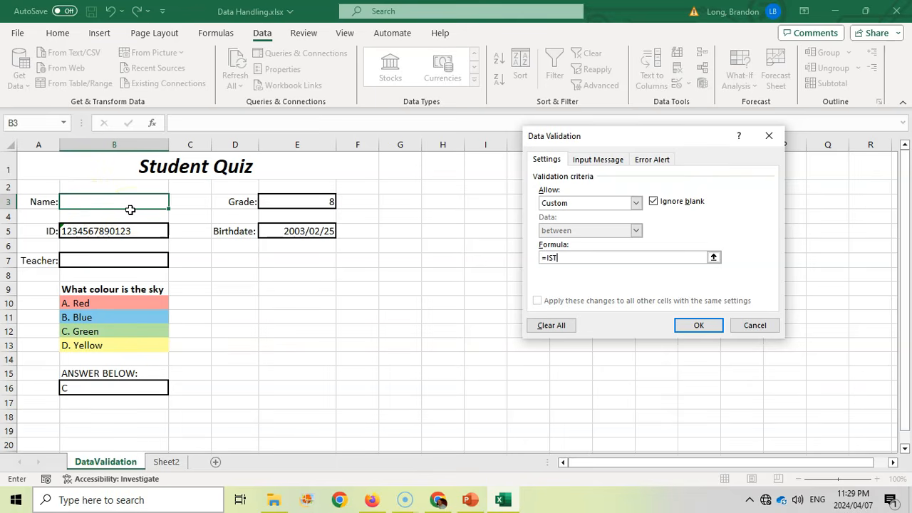
click(102, 202)
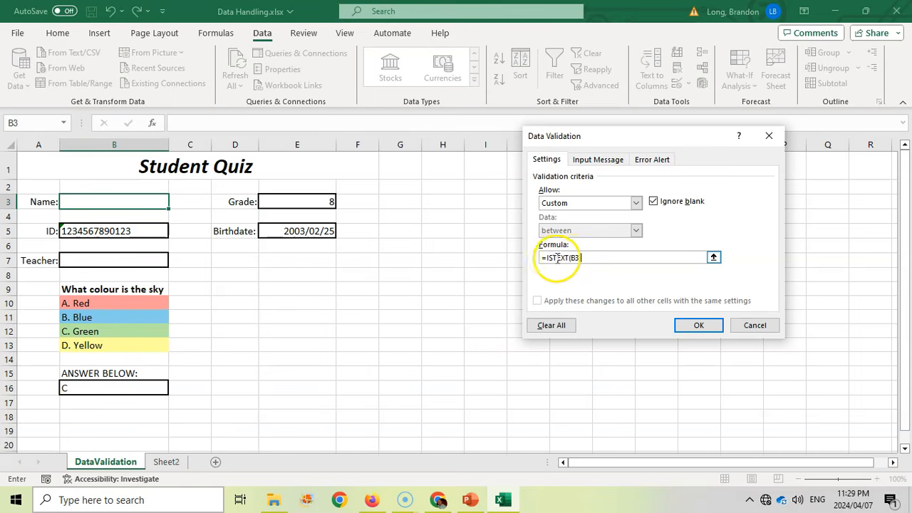
key(Return)
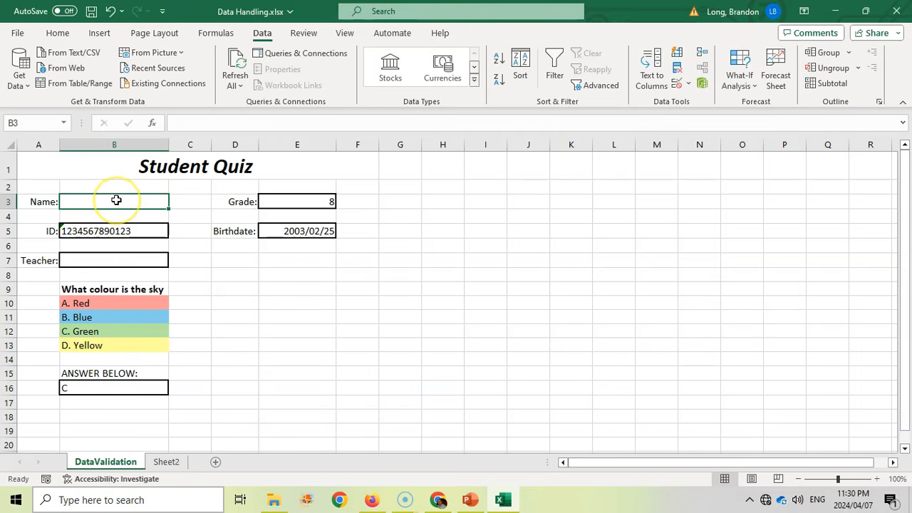
Test the Name rule by trying 3424323 in B3, and replace it with a person's title and surname.
text(3424323)
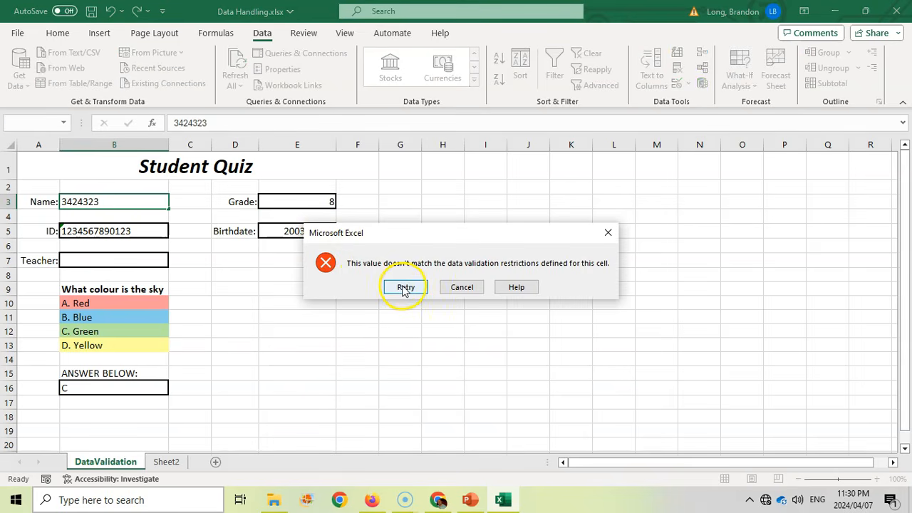
click(402, 287)
text(Mr Long)
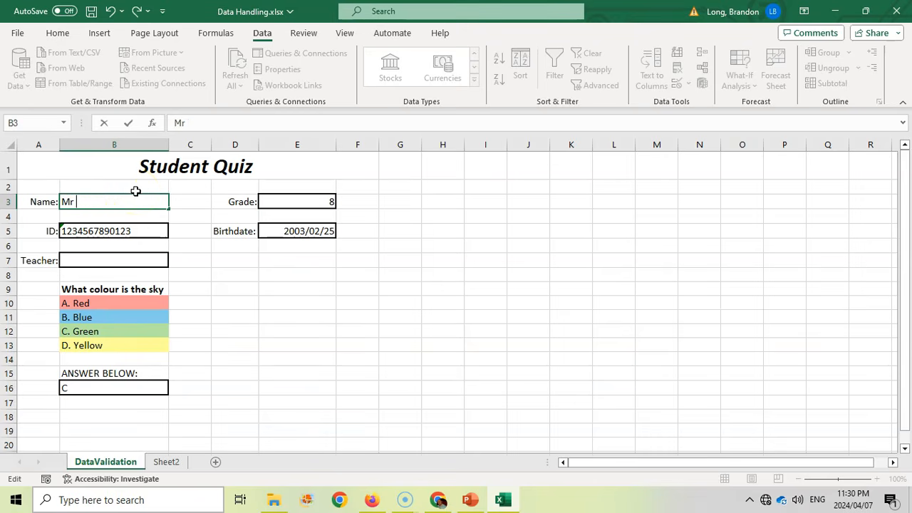
click(300, 348)
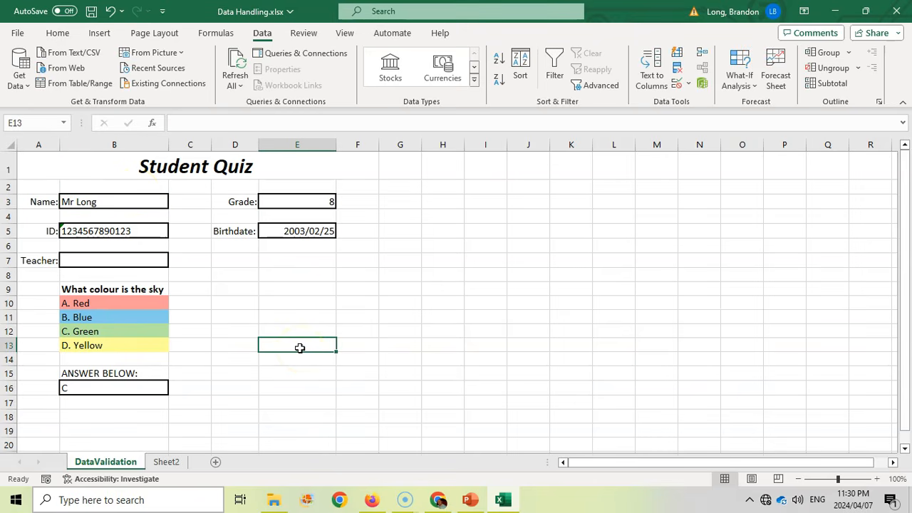
Draft a custom data validation rule for the empty cell J3 with the formula =LEFT(J3,1)="0".
click(145, 203)
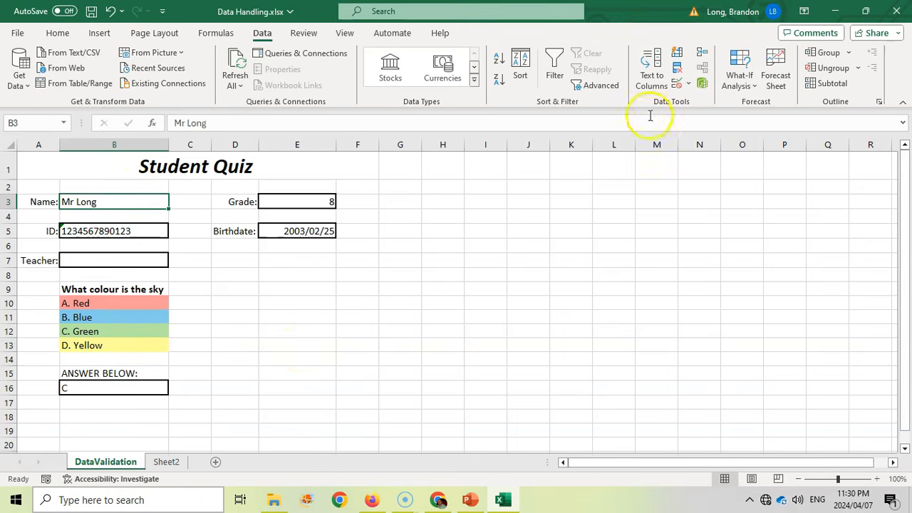
click(687, 84)
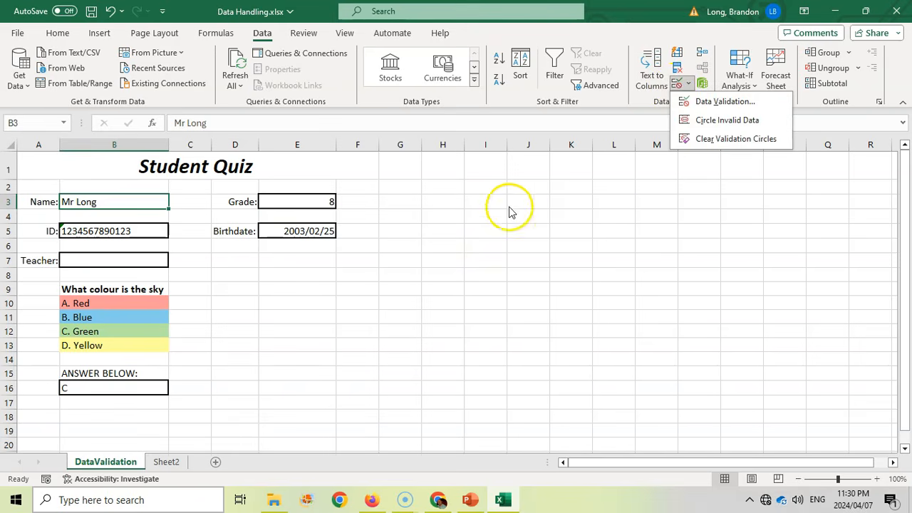
click(509, 212)
click(527, 202)
click(676, 84)
click(636, 203)
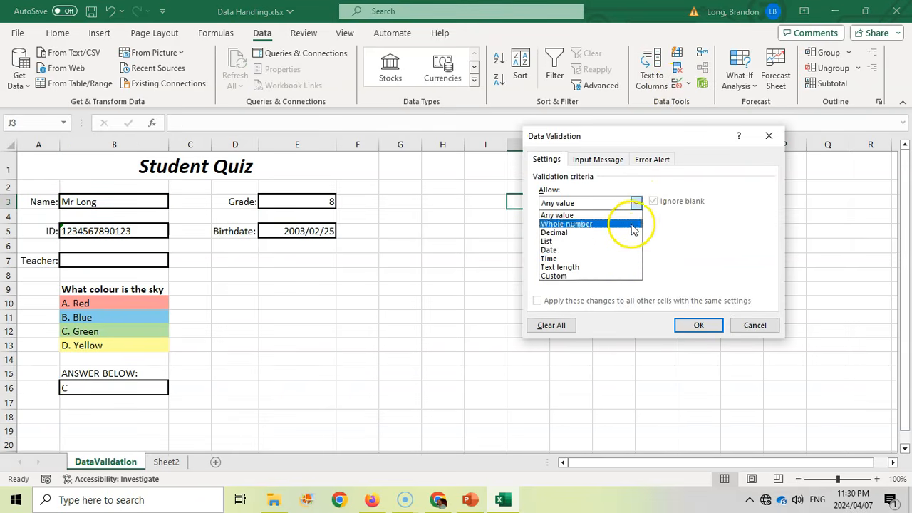
click(606, 275)
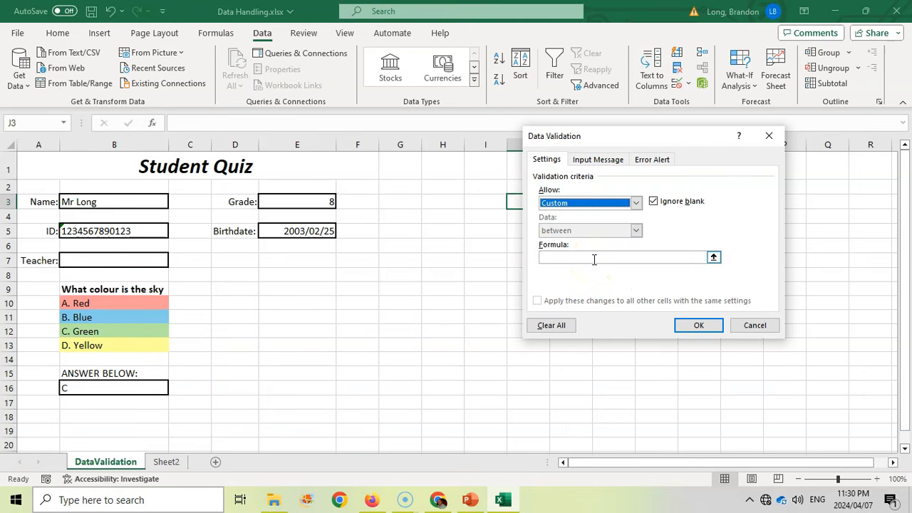
click(595, 259)
text(=LEFT()
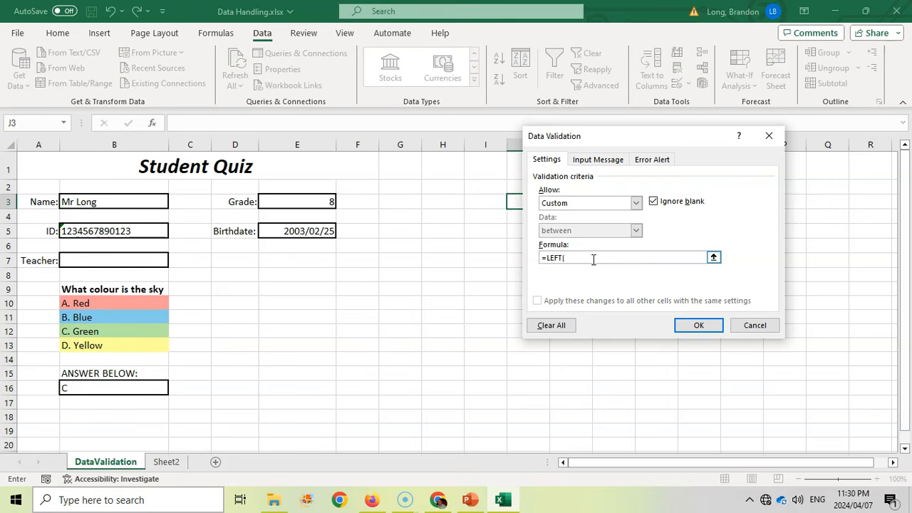
click(510, 202)
text(,1))
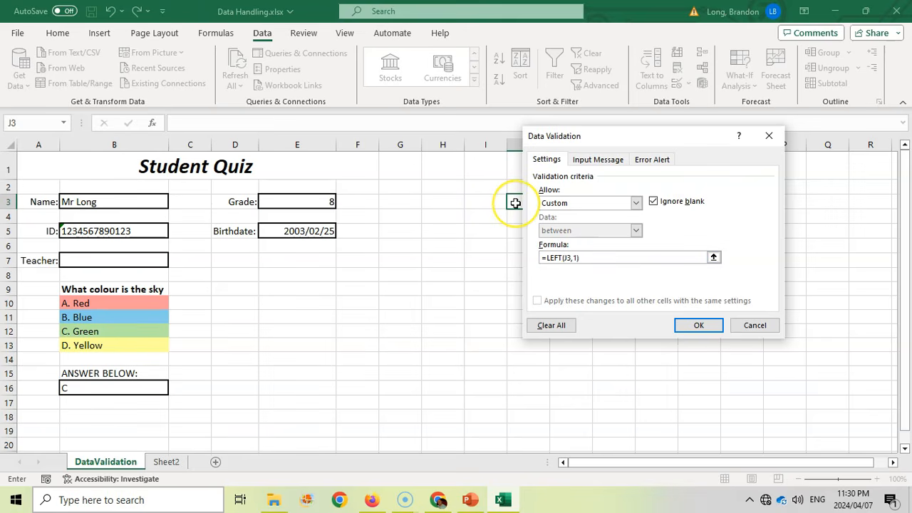
text(="0)
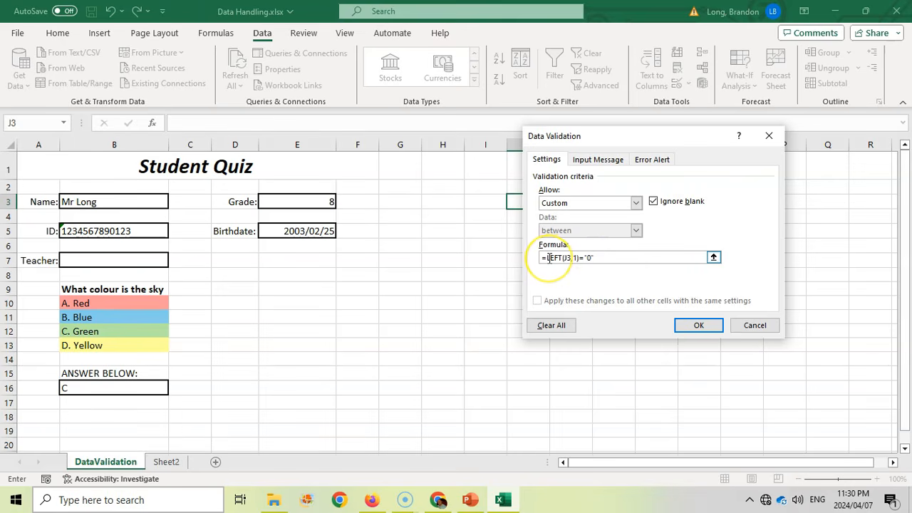
Start wrapping the J3 rule's LEFT condition in an AND function, and discard the formula and the rule.
text(AND()
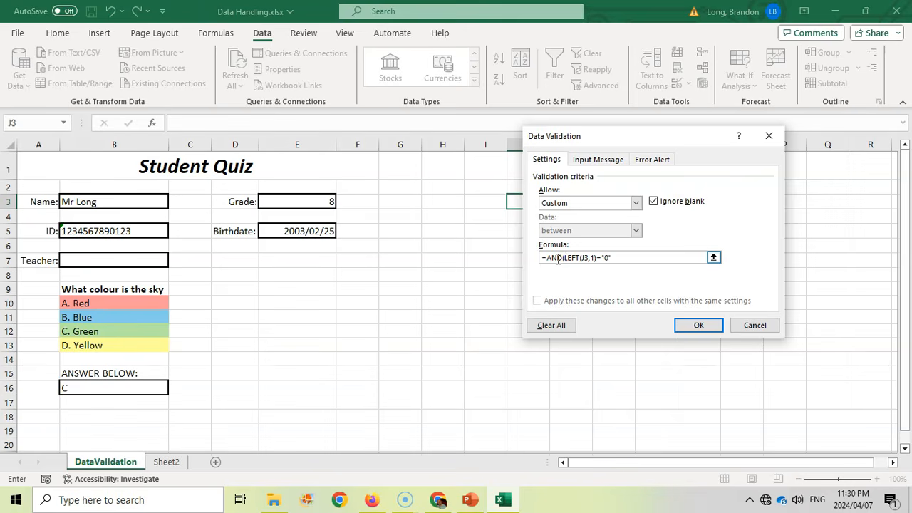
click(563, 258)
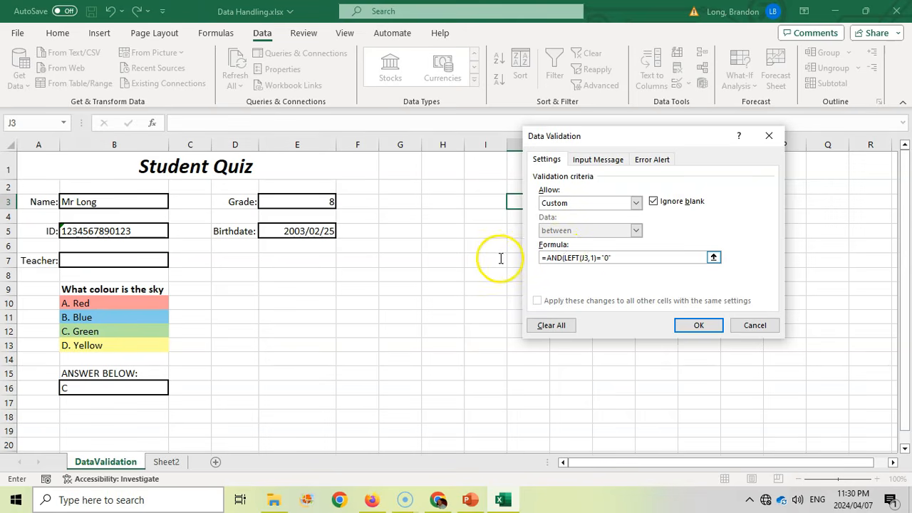
drag(501, 258, 515, 262)
key(BackSpace)
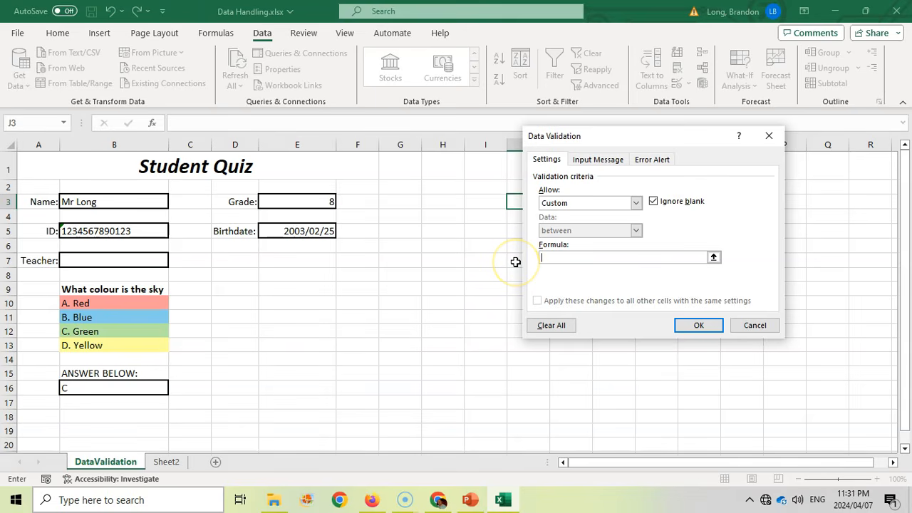
click(755, 326)
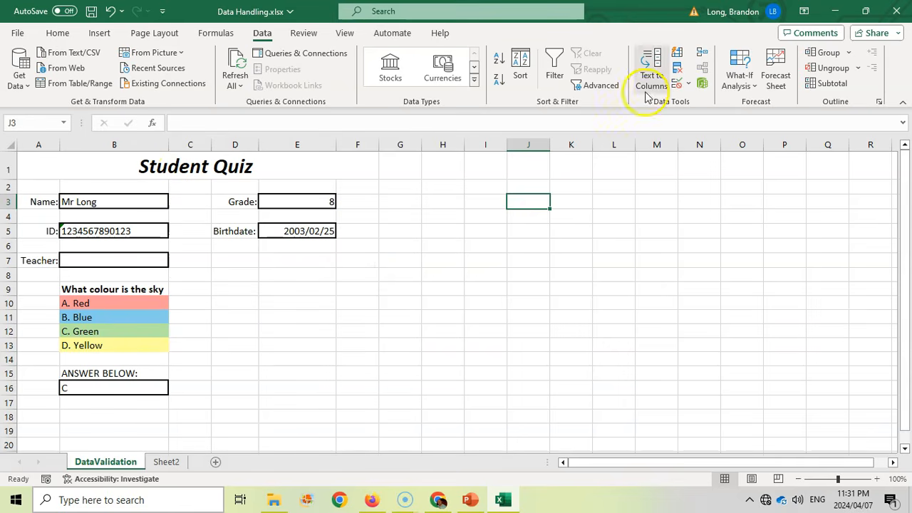
click(690, 86)
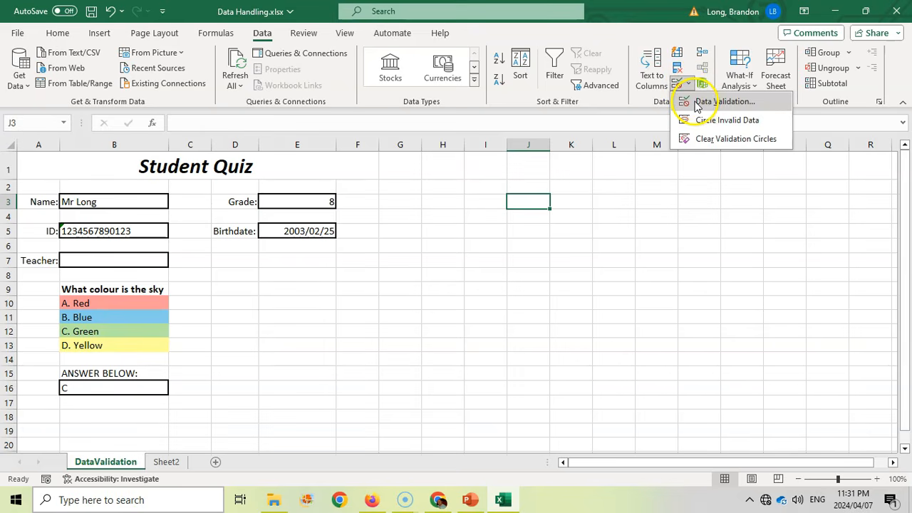
click(538, 324)
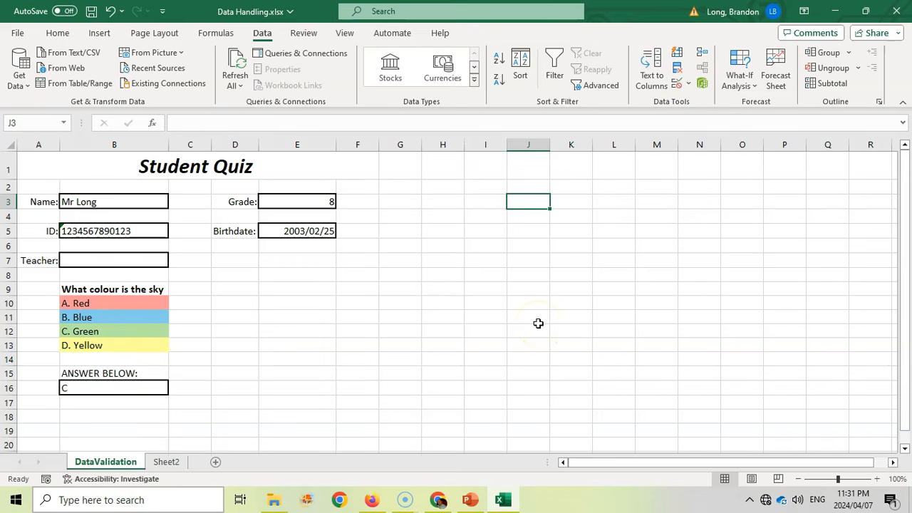